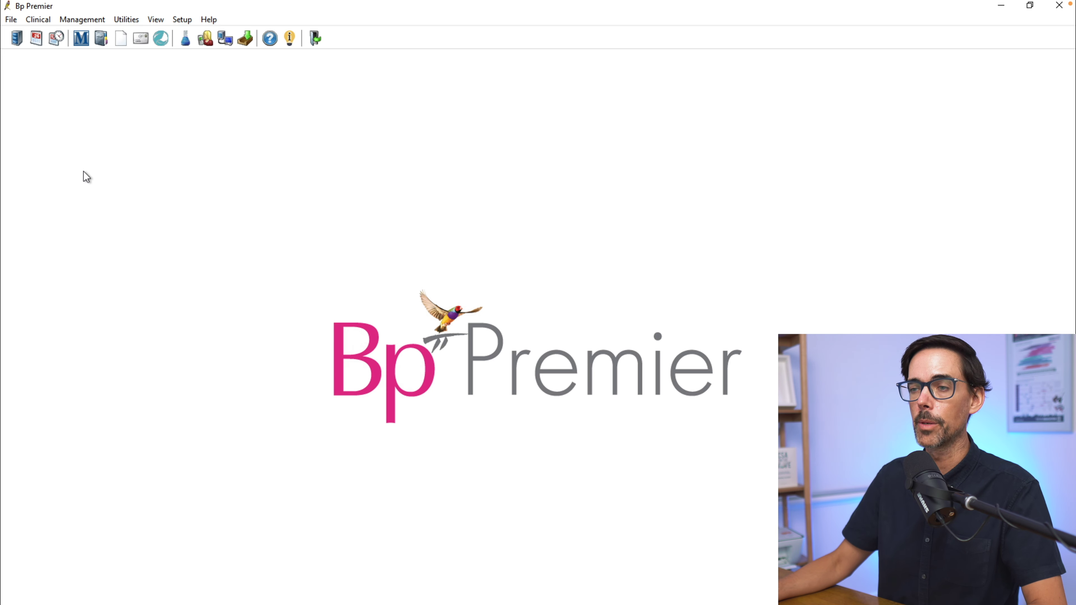
- Open the session setup, choose the doctor as provider and review the existing standard sessions
{"action": "left_click", "coordinate": [37, 39]}
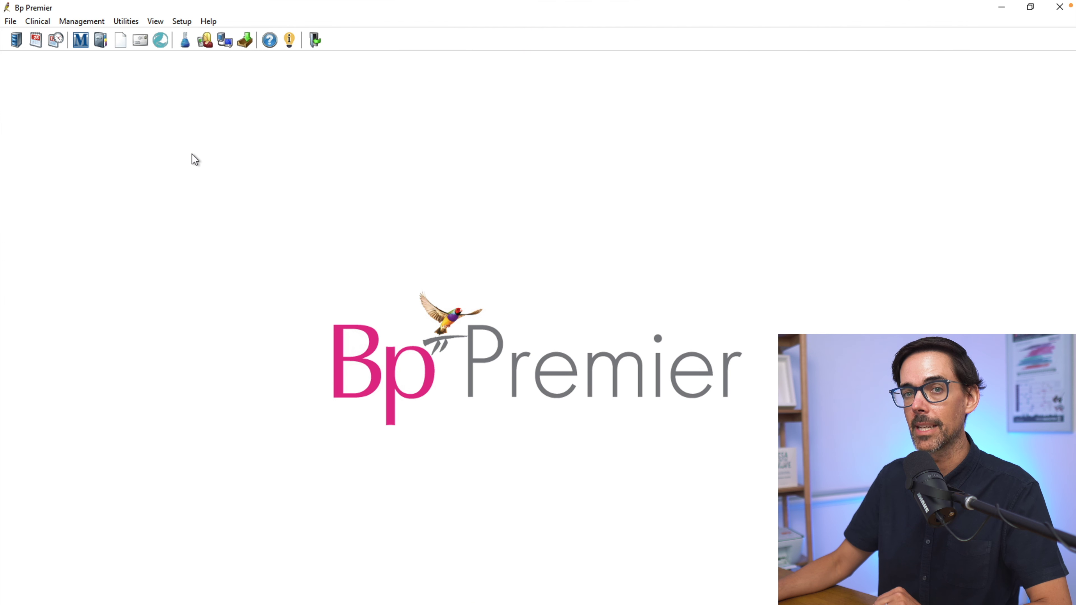
{"action": "left_click", "coordinate": [182, 22]}
{"action": "left_click", "coordinate": [259, 146]}
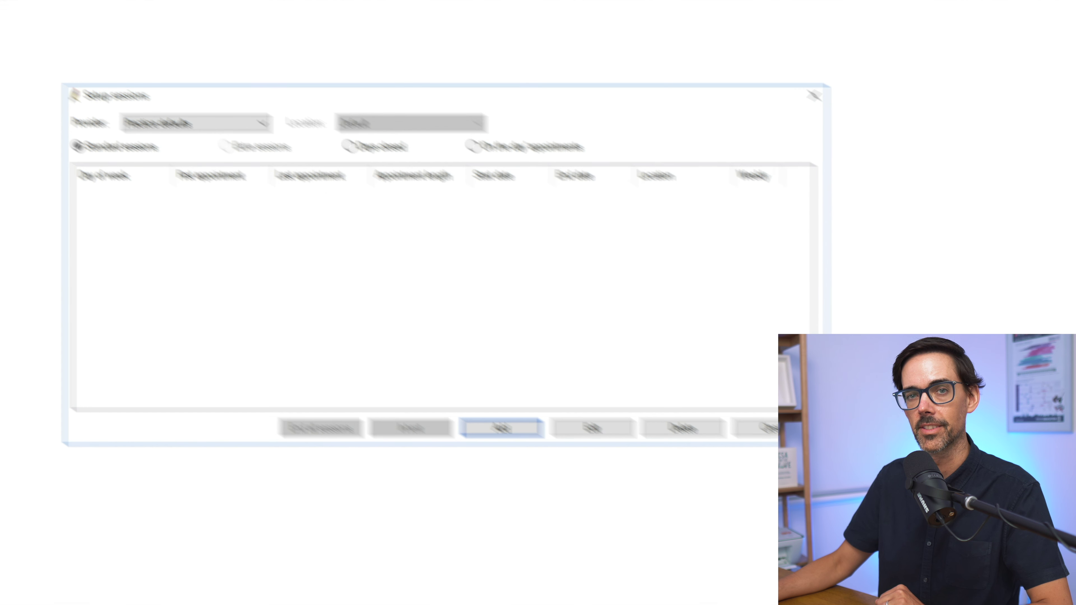
{"action": "left_click", "coordinate": [160, 90]}
{"action": "left_click_drag", "start_coordinate": [216, 149], "coordinate": [214, 357]}
{"action": "left_click", "coordinate": [171, 321]}
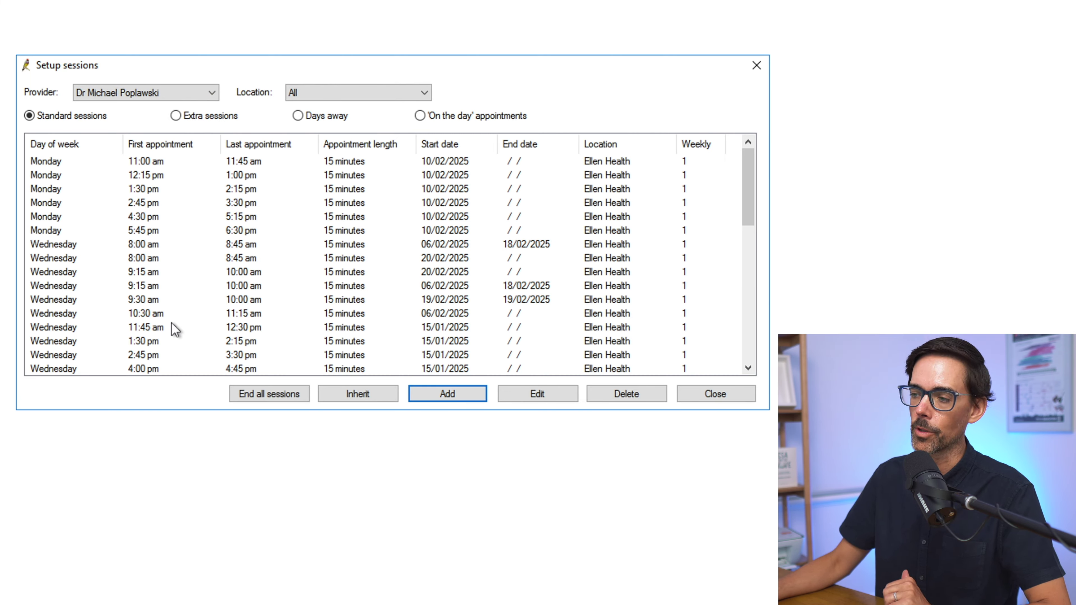
{"action": "scroll", "coordinate": [172, 322], "scroll_direction": "down", "scroll_amount": 15}
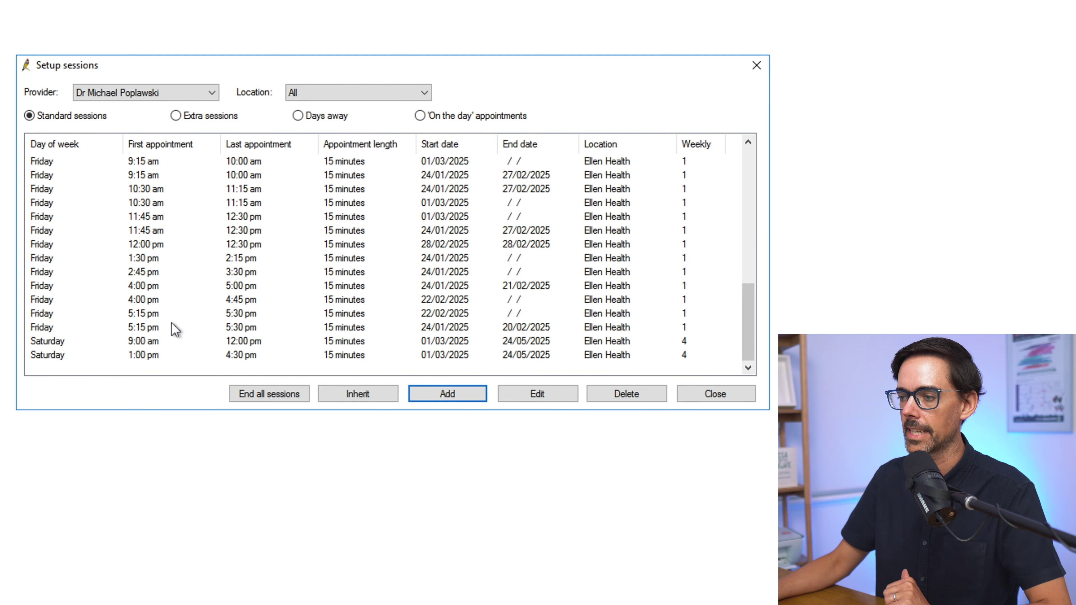
{"action": "scroll", "coordinate": [171, 323], "scroll_direction": "up", "scroll_amount": 9}
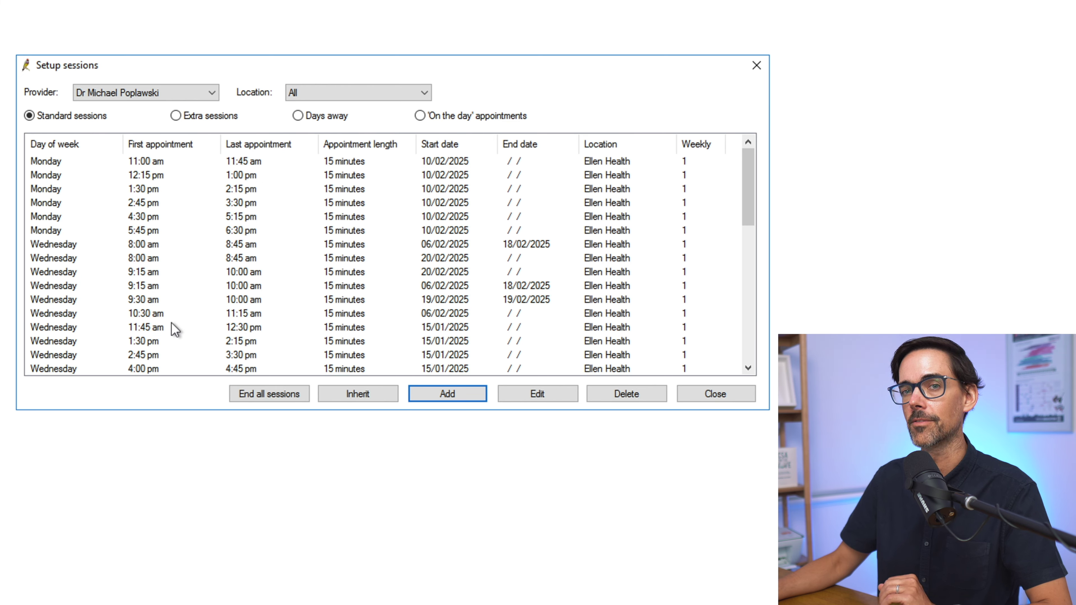
- Add a standard session for Tuesday with the first appointment at 8:00 am and the last at 8:45 am
{"action": "left_click", "coordinate": [457, 392]}
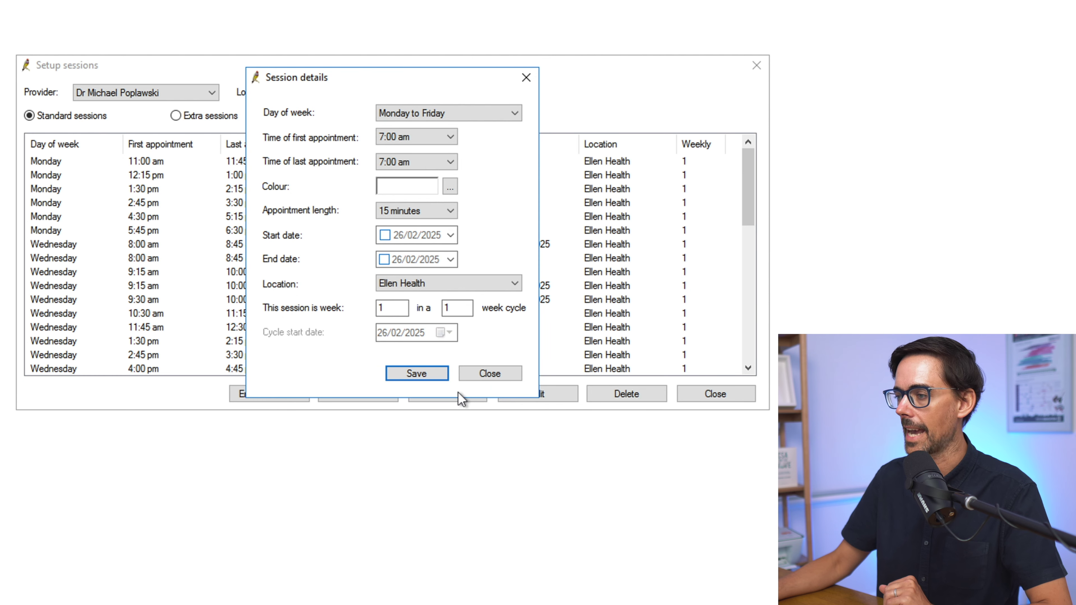
{"action": "left_click", "coordinate": [409, 119]}
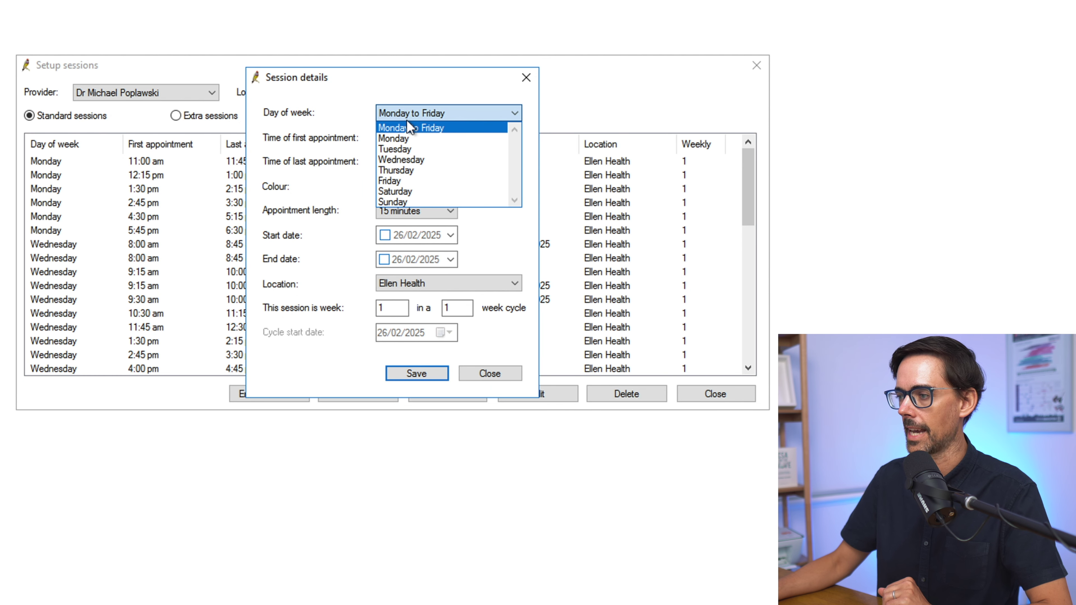
{"action": "left_click", "coordinate": [405, 149]}
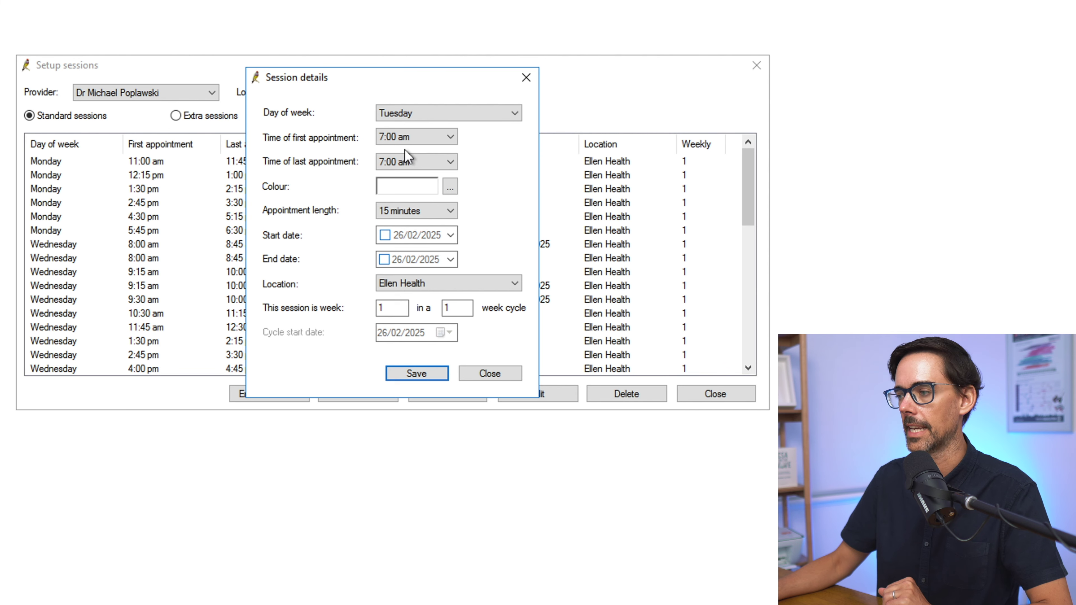
{"action": "left_click", "coordinate": [408, 139]}
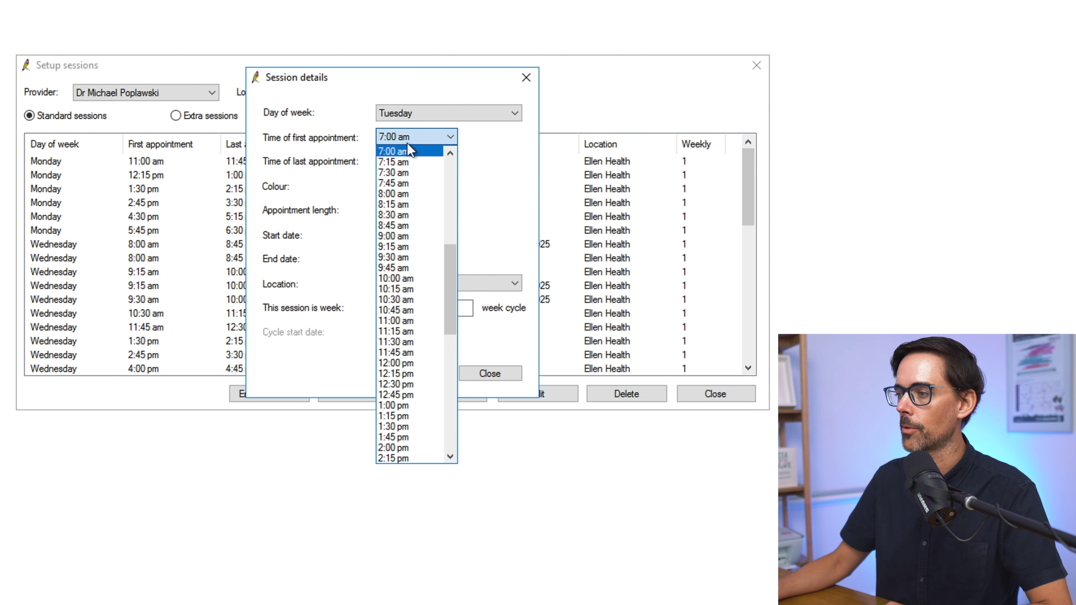
{"action": "left_click", "coordinate": [401, 192]}
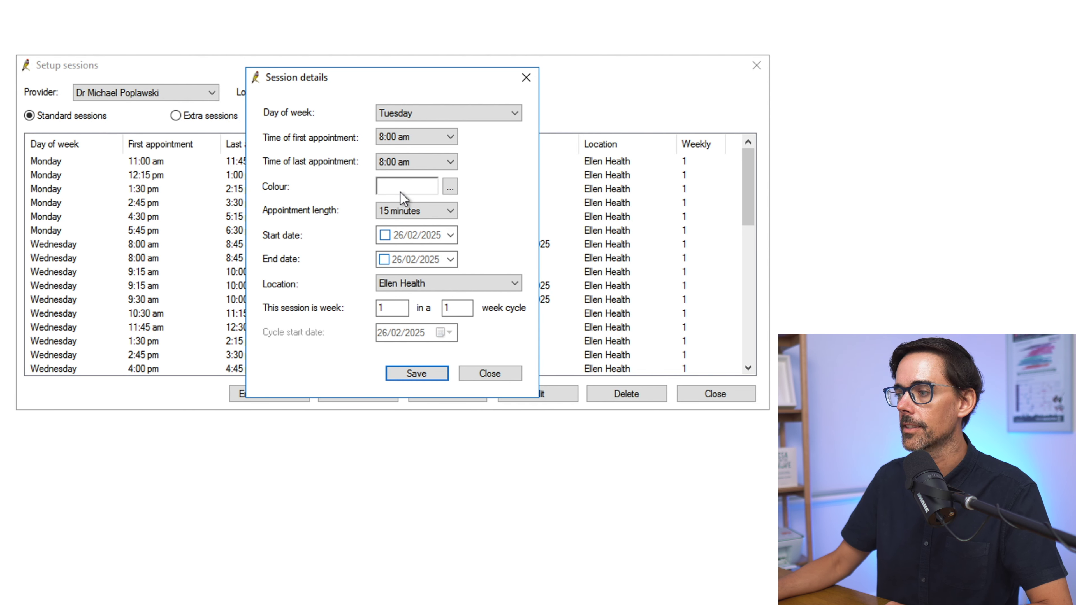
{"action": "left_click", "coordinate": [401, 168]}
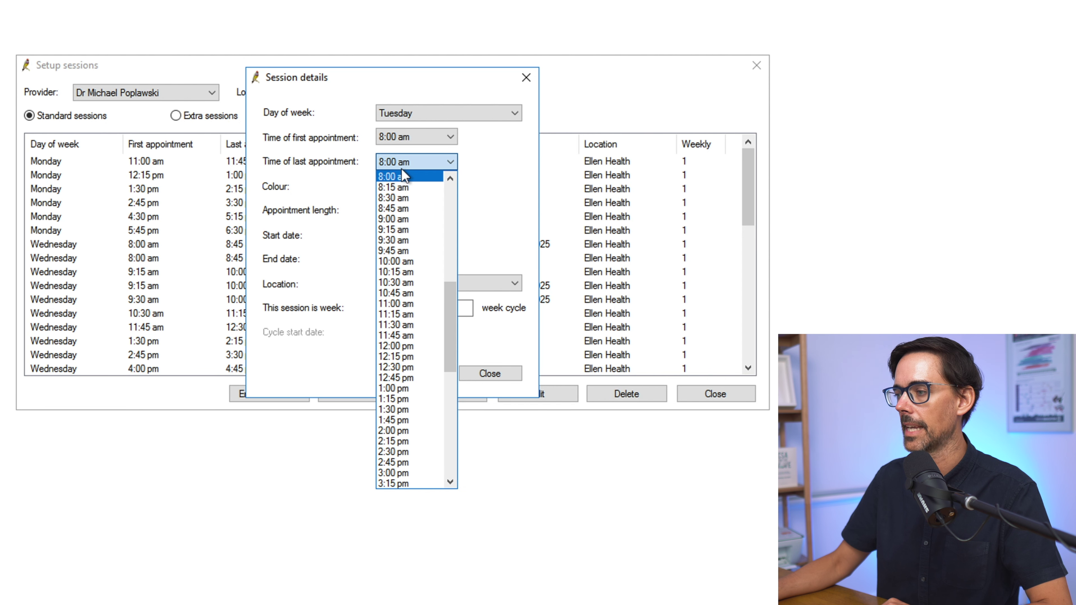
{"action": "left_click", "coordinate": [402, 208]}
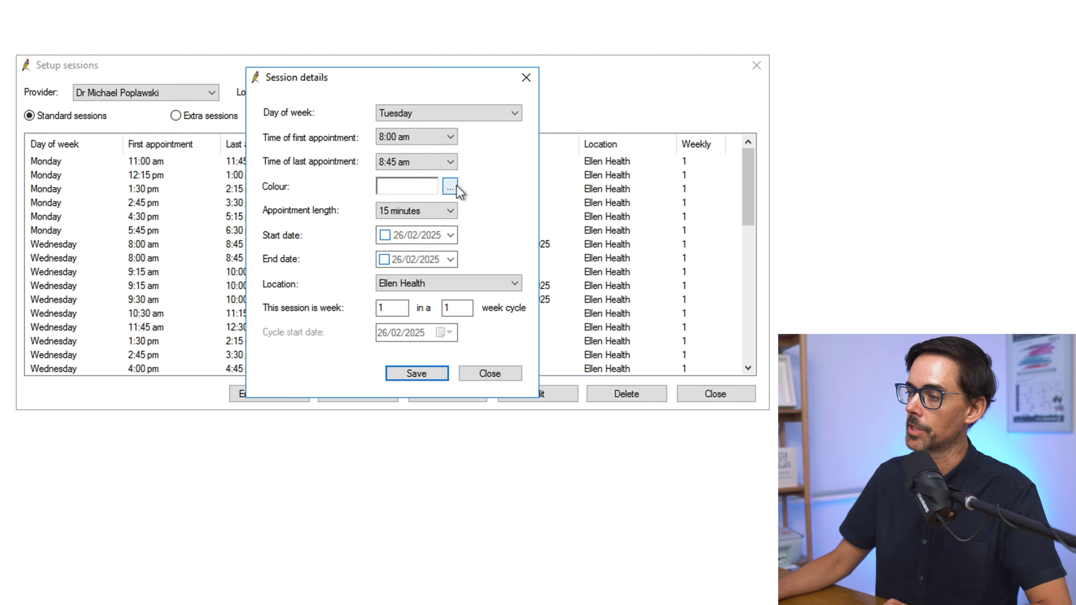
- Give the 8:00 am Tuesday session a bright blue colour and an appointment length of 15 minutes
{"action": "left_click", "coordinate": [457, 185]}
{"action": "left_click", "coordinate": [423, 165]}
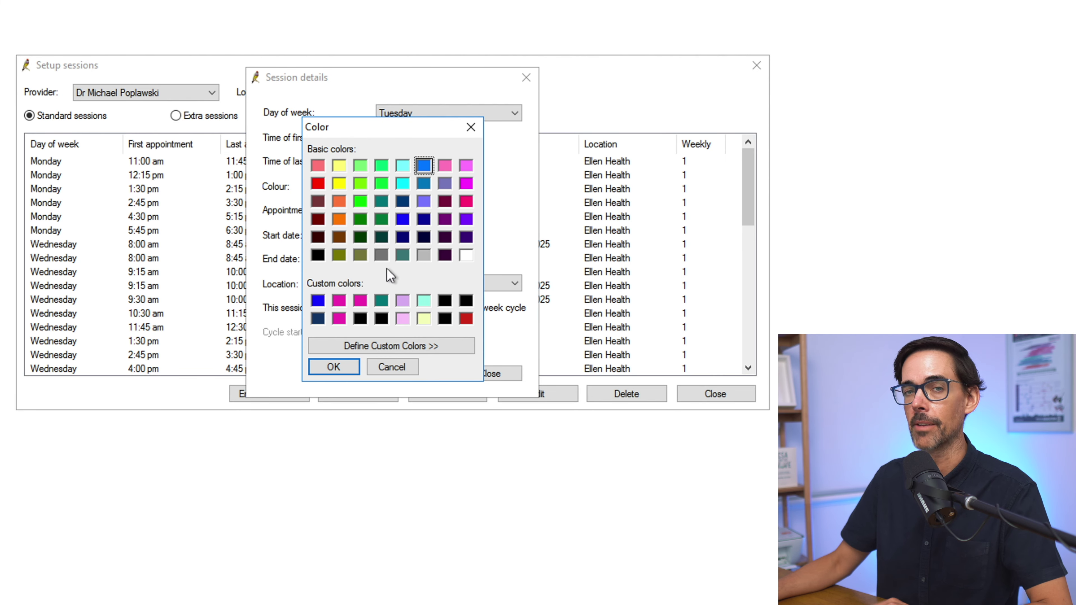
{"action": "left_click", "coordinate": [334, 367]}
{"action": "left_click", "coordinate": [398, 220]}
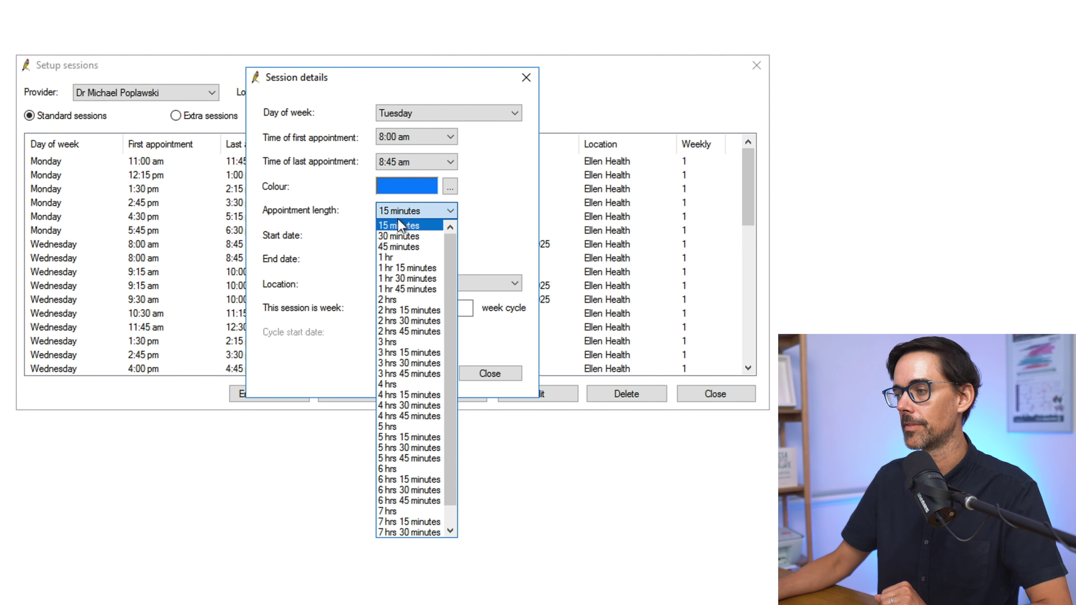
{"action": "left_click", "coordinate": [398, 226]}
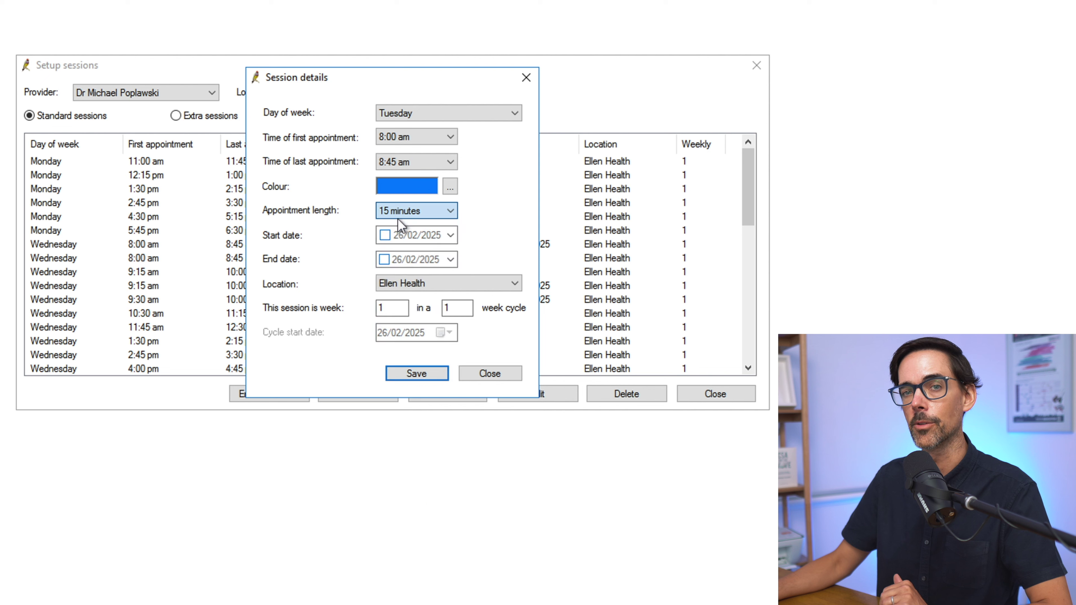
- Set the session's start date to 4/03/2025 without an end date and save it
{"action": "left_click", "coordinate": [430, 236]}
{"action": "left_click", "coordinate": [450, 235]}
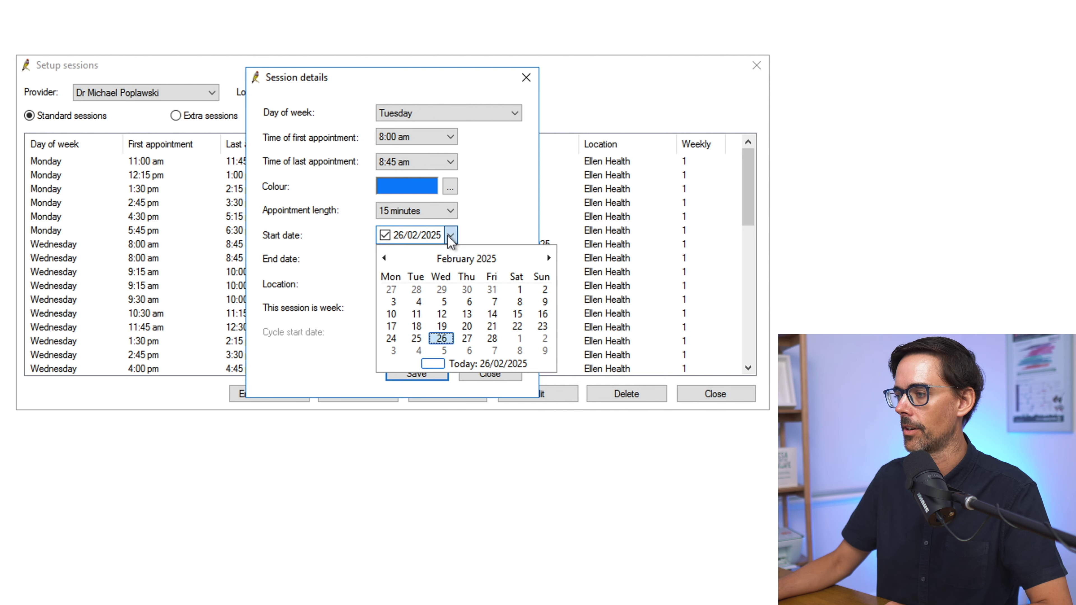
{"action": "left_click", "coordinate": [421, 350]}
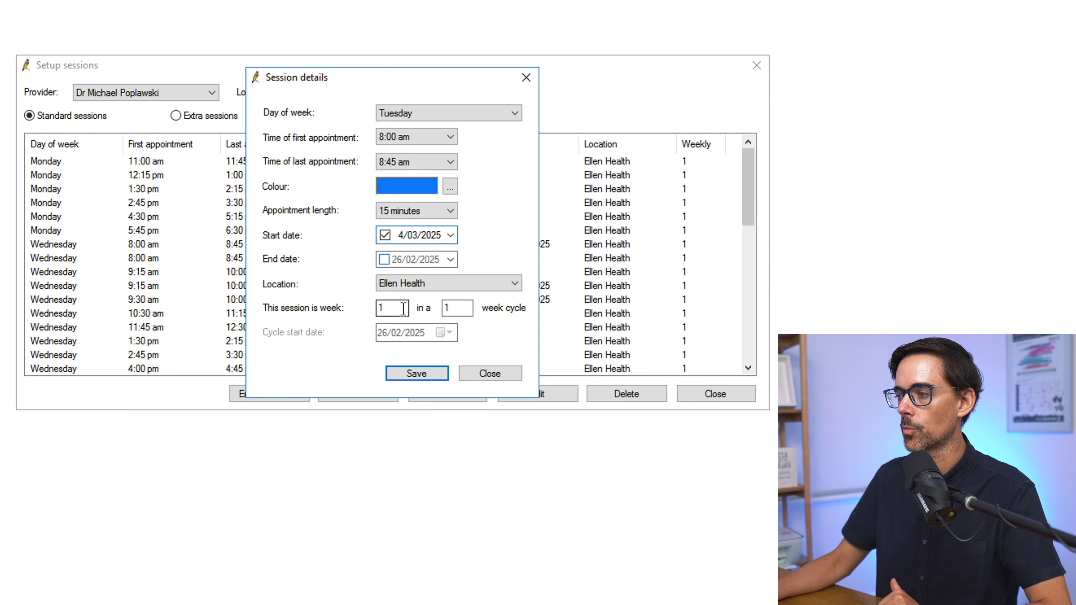
{"action": "left_click", "coordinate": [416, 374]}
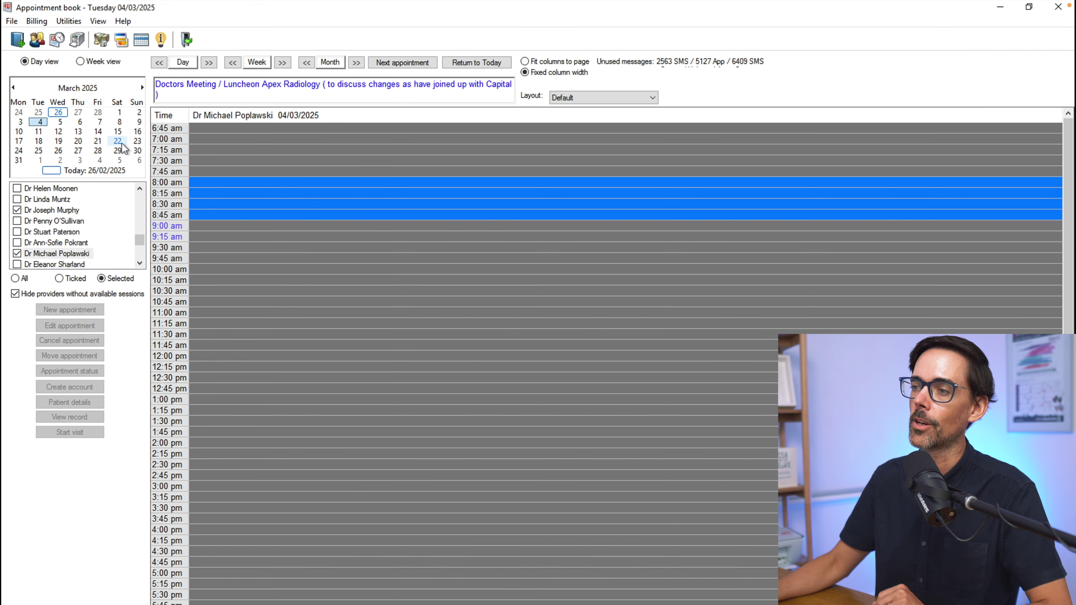
- Check the new session in the appointment book on the Tuesdays 11, 18 and 25 March 2025
{"action": "left_click", "coordinate": [39, 132]}
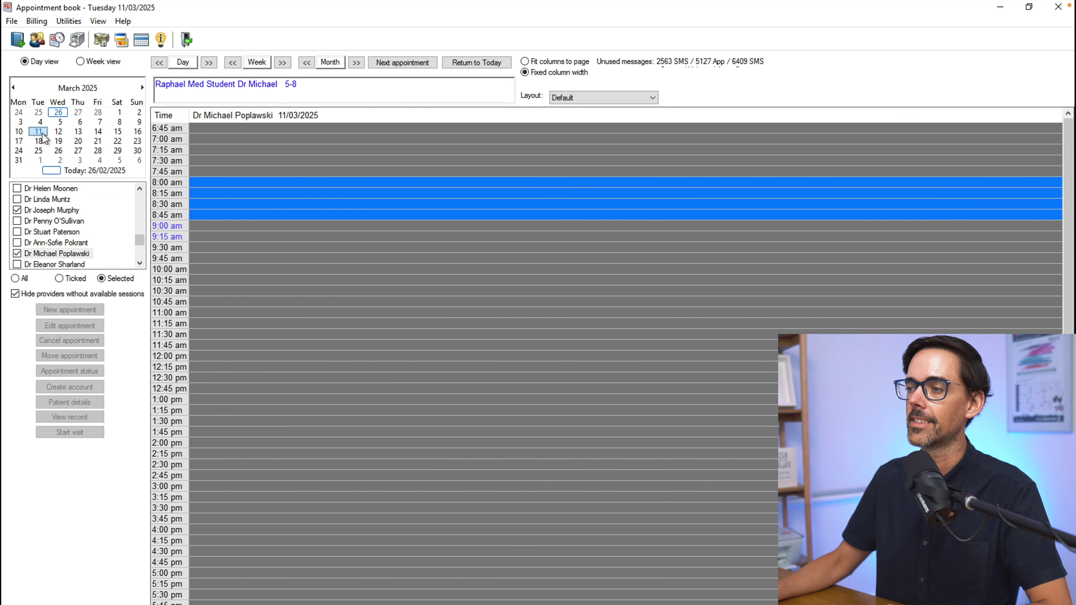
{"action": "left_click", "coordinate": [42, 141]}
{"action": "left_click", "coordinate": [39, 151]}
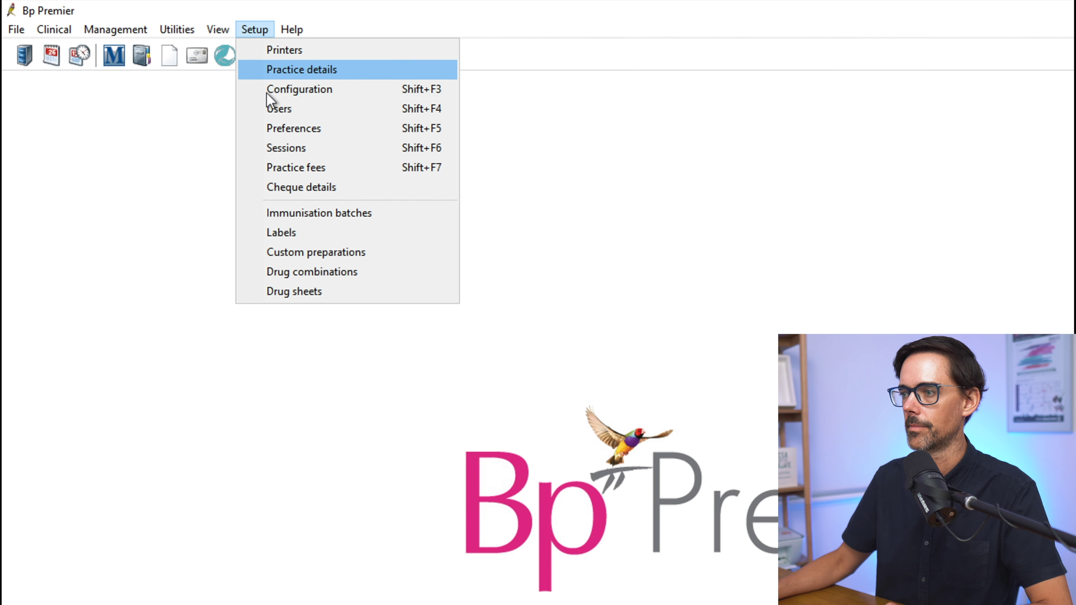
- Reopen the session setup and select the same doctor as provider
{"action": "left_click", "coordinate": [271, 148]}
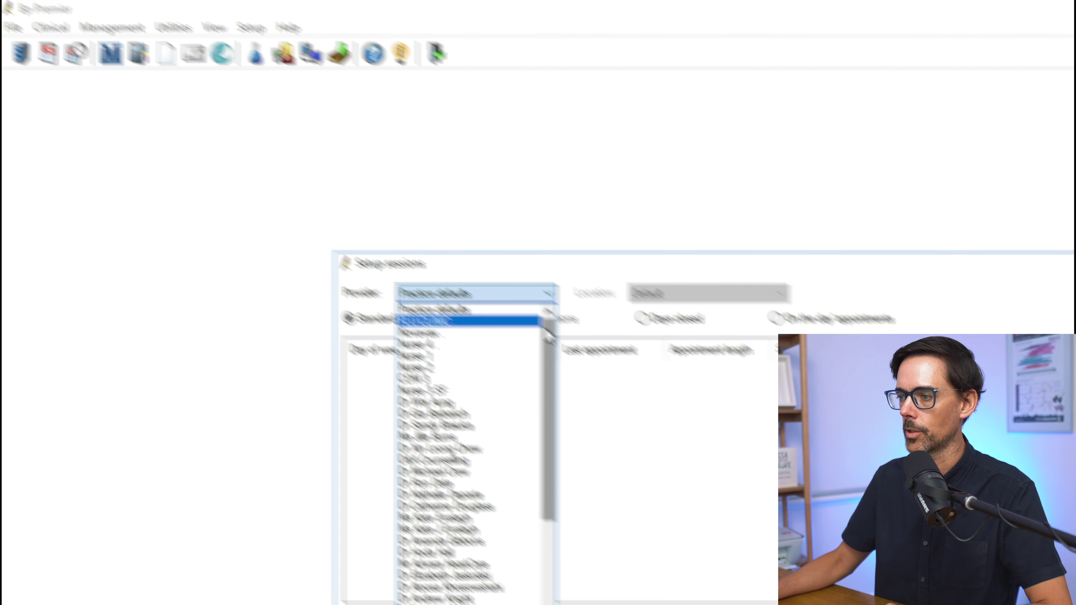
{"action": "scroll", "coordinate": [191, 297], "scroll_direction": "down", "scroll_amount": 5}
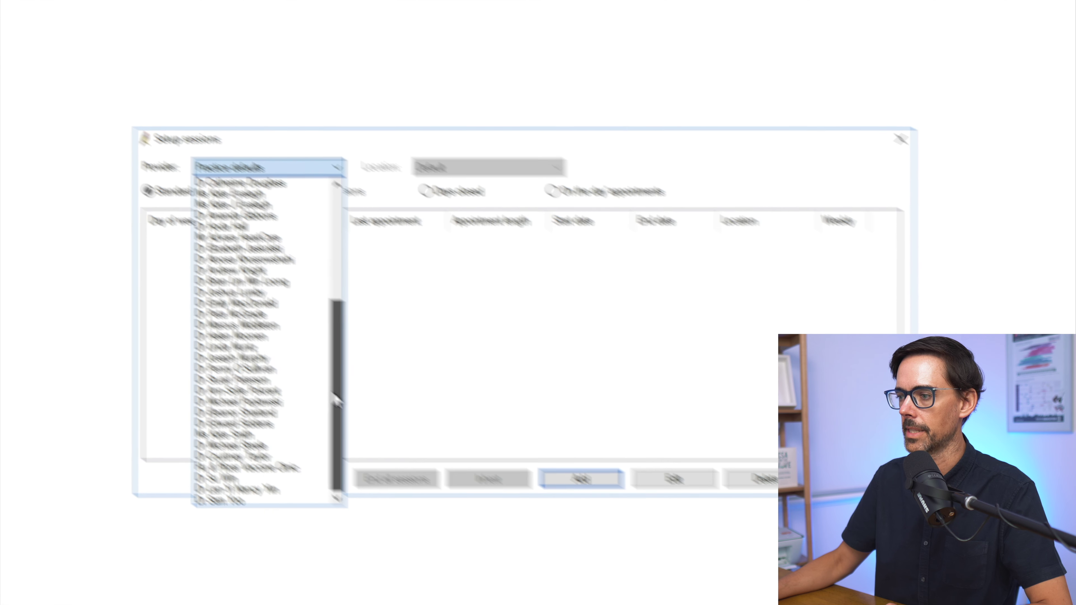
{"action": "left_click", "coordinate": [193, 320]}
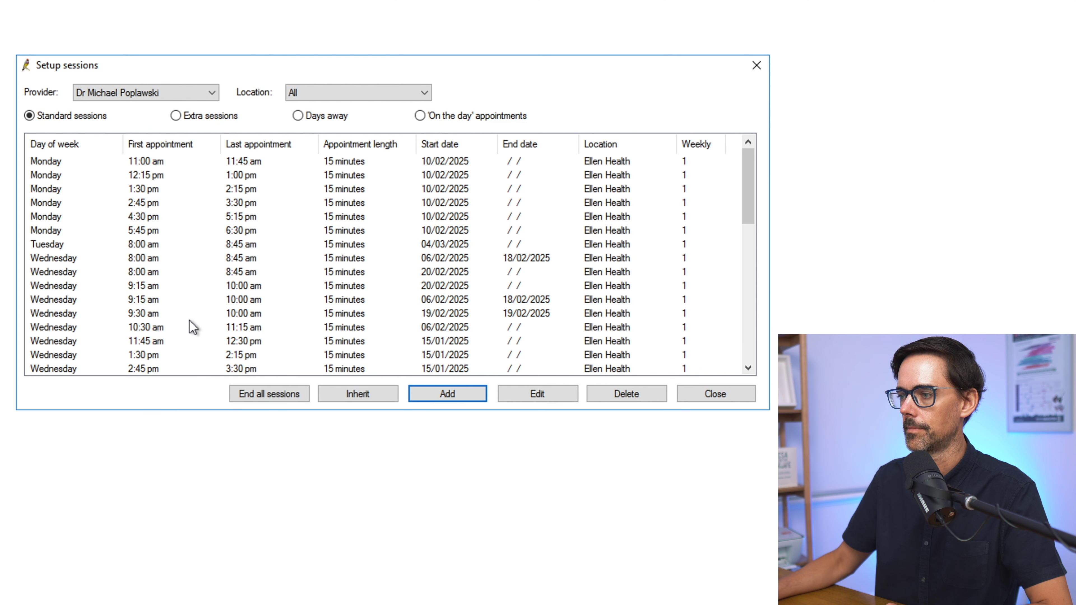
- Add a second Tuesday session with the first appointment at 9:15 am and the last at 10:00 am
{"action": "left_click", "coordinate": [456, 394]}
{"action": "left_click", "coordinate": [405, 110]}
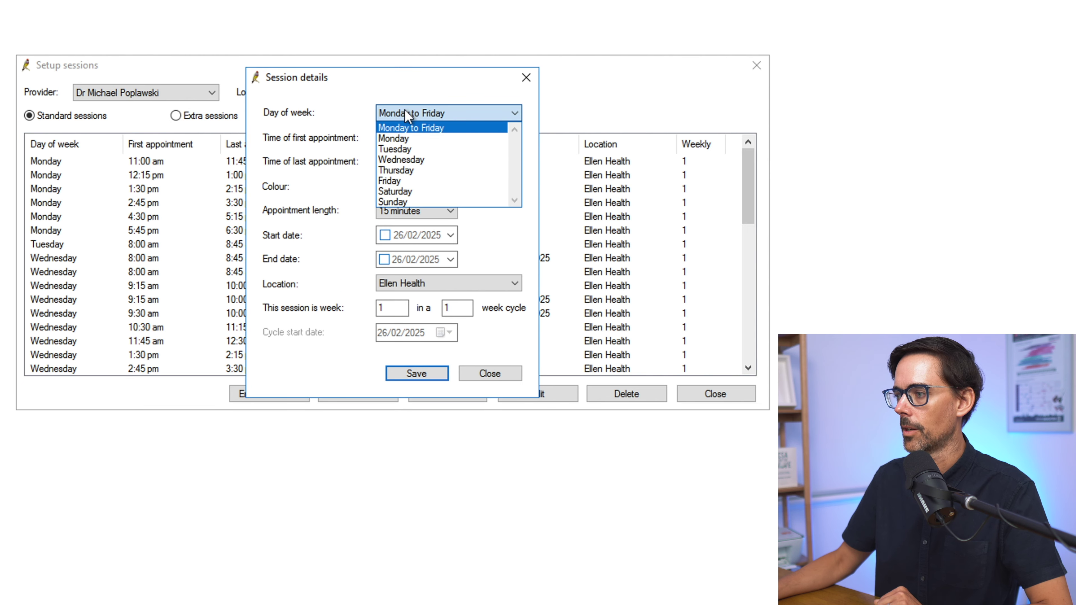
{"action": "left_click", "coordinate": [402, 148]}
{"action": "left_click", "coordinate": [402, 141]}
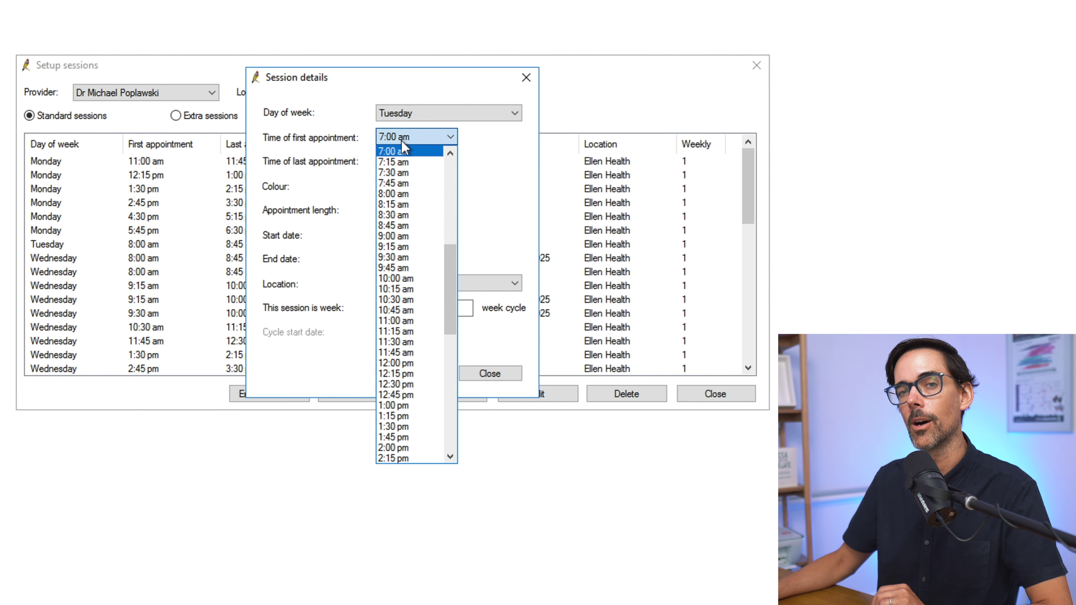
{"action": "left_click", "coordinate": [399, 246]}
{"action": "left_click", "coordinate": [392, 163]}
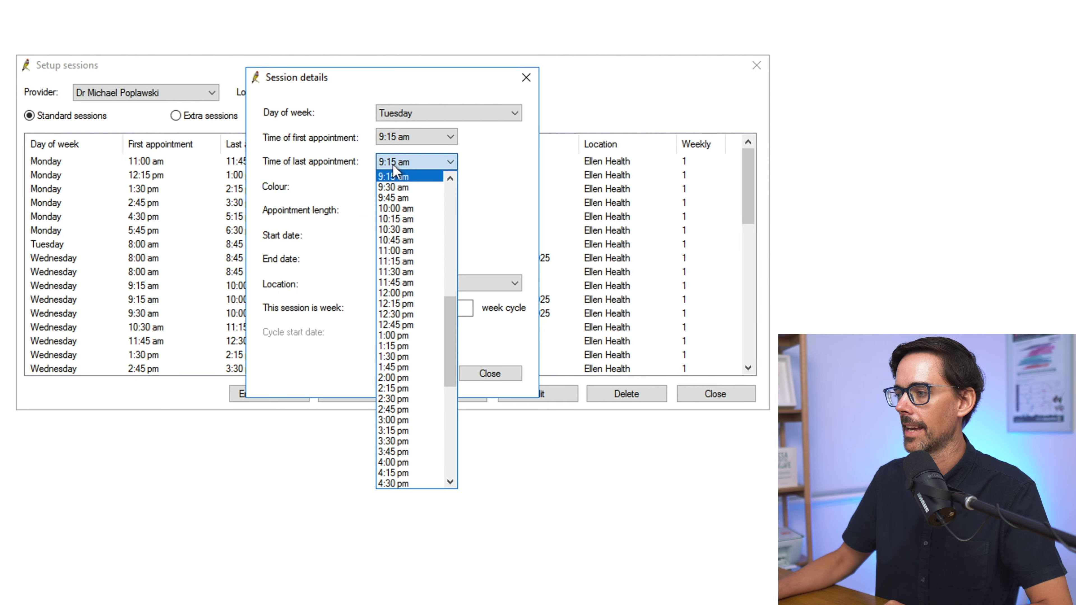
{"action": "left_click", "coordinate": [394, 208]}
- Colour the 9:15 am Tuesday session bright blue, set its start date to 4/03/2025 and save it
{"action": "left_click", "coordinate": [436, 186]}
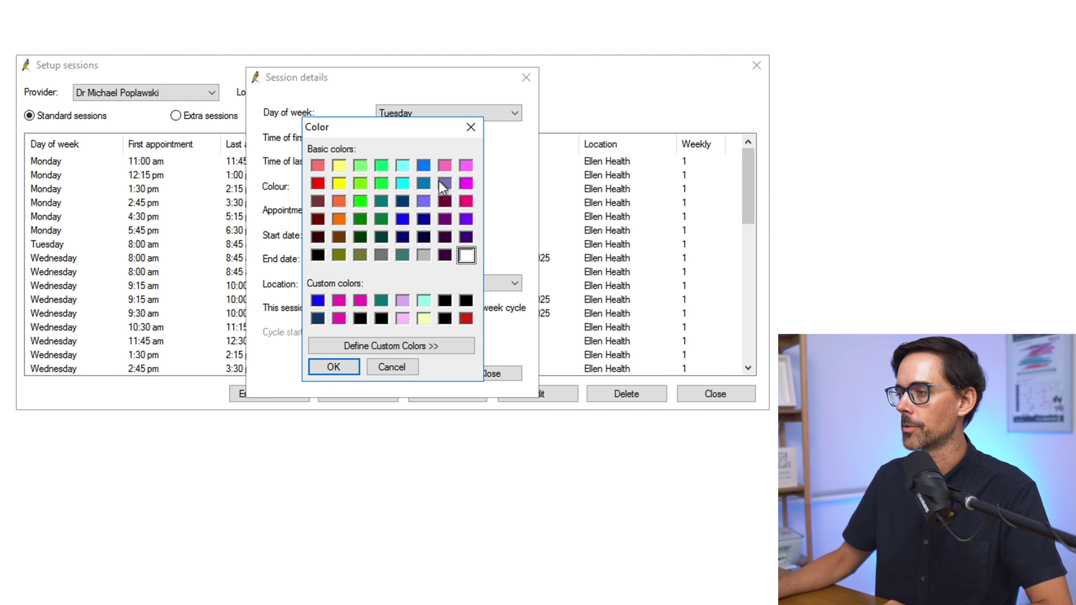
{"action": "left_click", "coordinate": [424, 166]}
{"action": "left_click", "coordinate": [334, 367]}
{"action": "left_click", "coordinate": [451, 235]}
{"action": "left_click", "coordinate": [420, 350]}
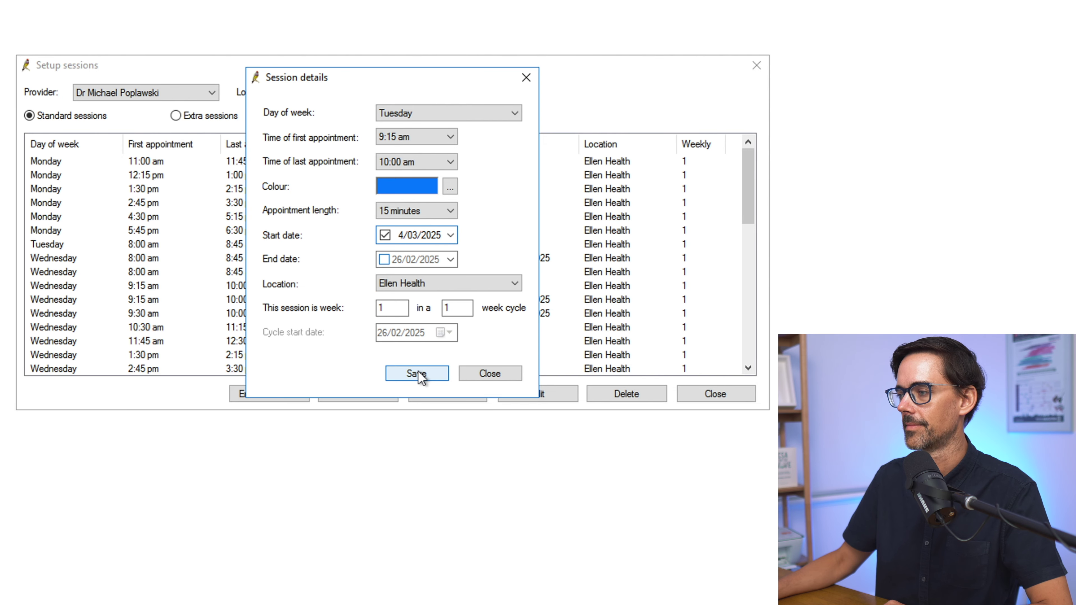
{"action": "left_click", "coordinate": [416, 374]}
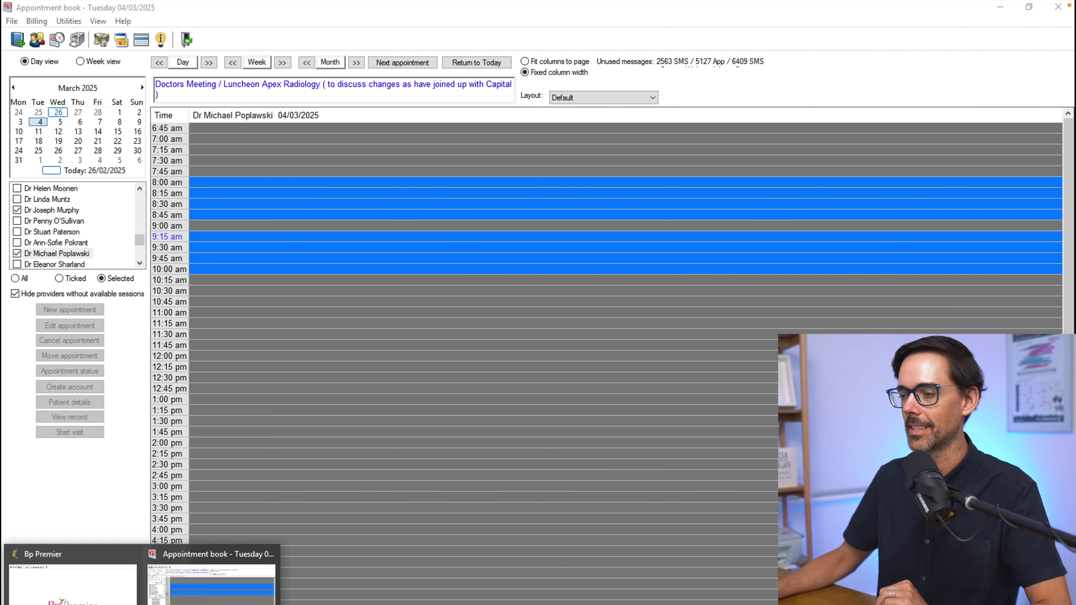
- Return from the appointment book to the main window and bring up the same doctor's sessions in the session setup
{"action": "left_click", "coordinate": [72, 577]}
{"action": "left_click", "coordinate": [245, 27]}
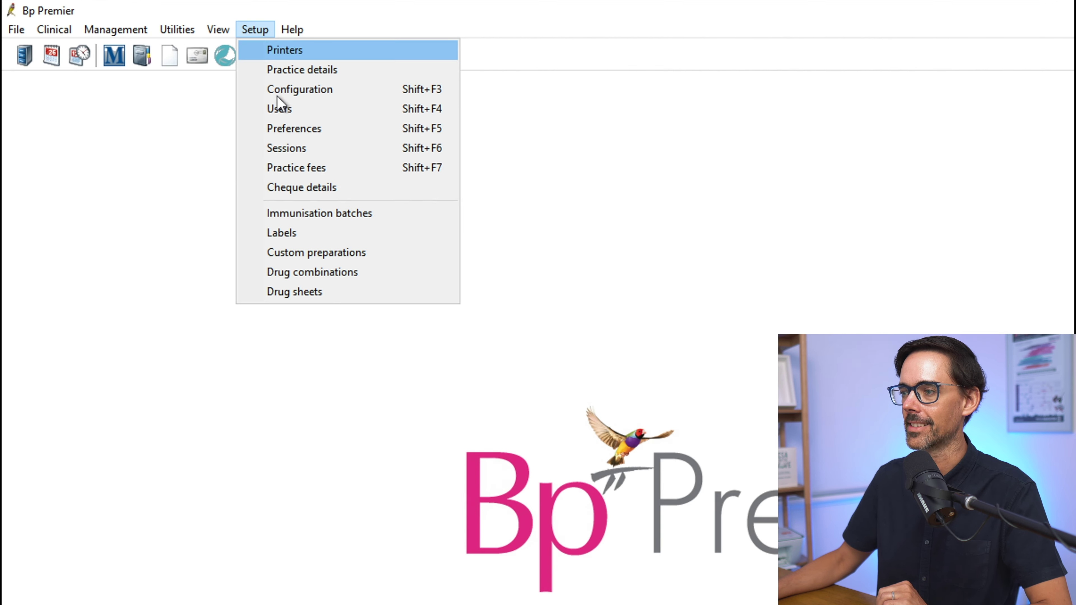
{"action": "left_click", "coordinate": [284, 147]}
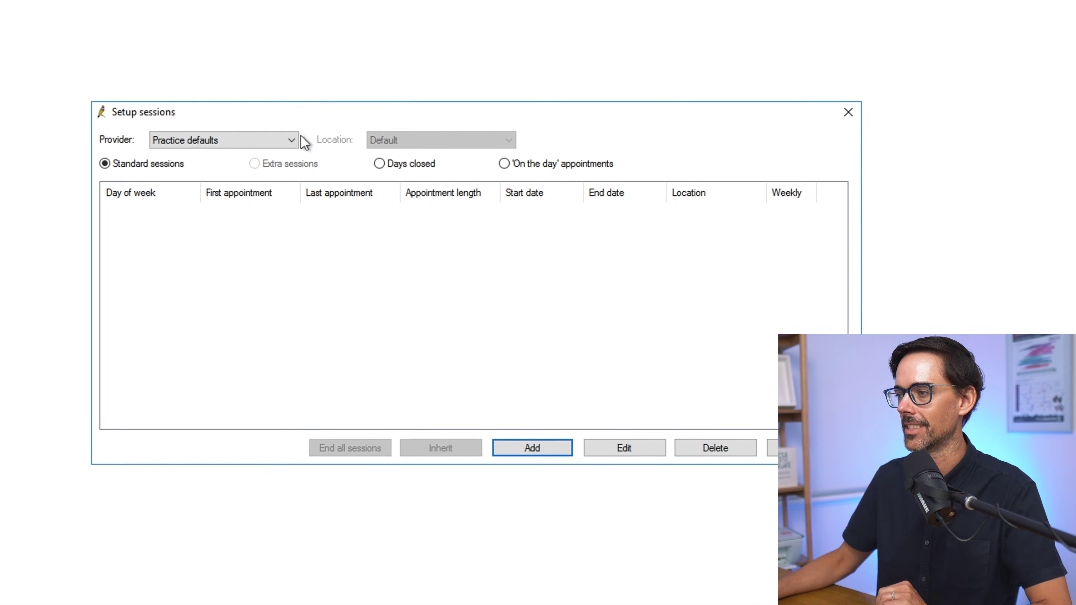
{"action": "left_click", "coordinate": [292, 140]}
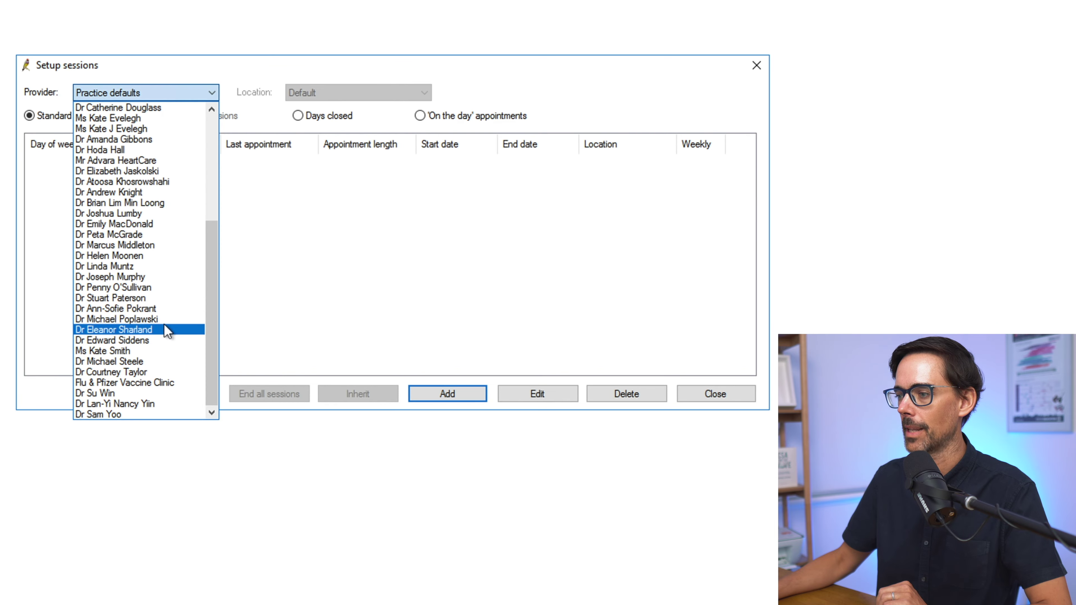
{"action": "left_click", "coordinate": [241, 382]}
- Add a third Tuesday session with the first appointment at 10:30 am and the last at 11:15 am
{"action": "left_click", "coordinate": [537, 448]}
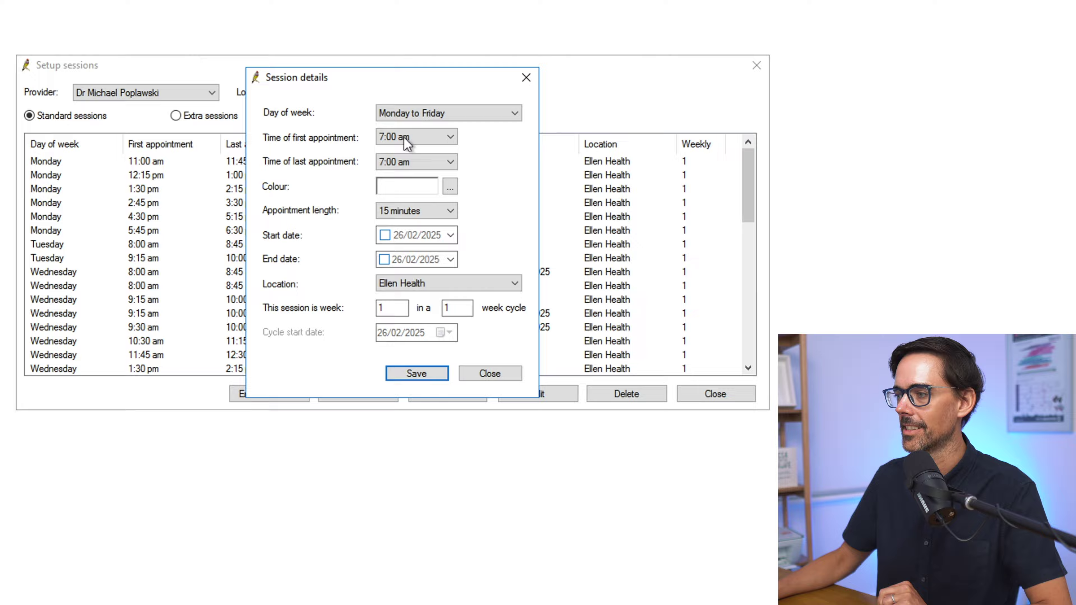
{"action": "left_click", "coordinate": [406, 116]}
{"action": "left_click", "coordinate": [403, 146]}
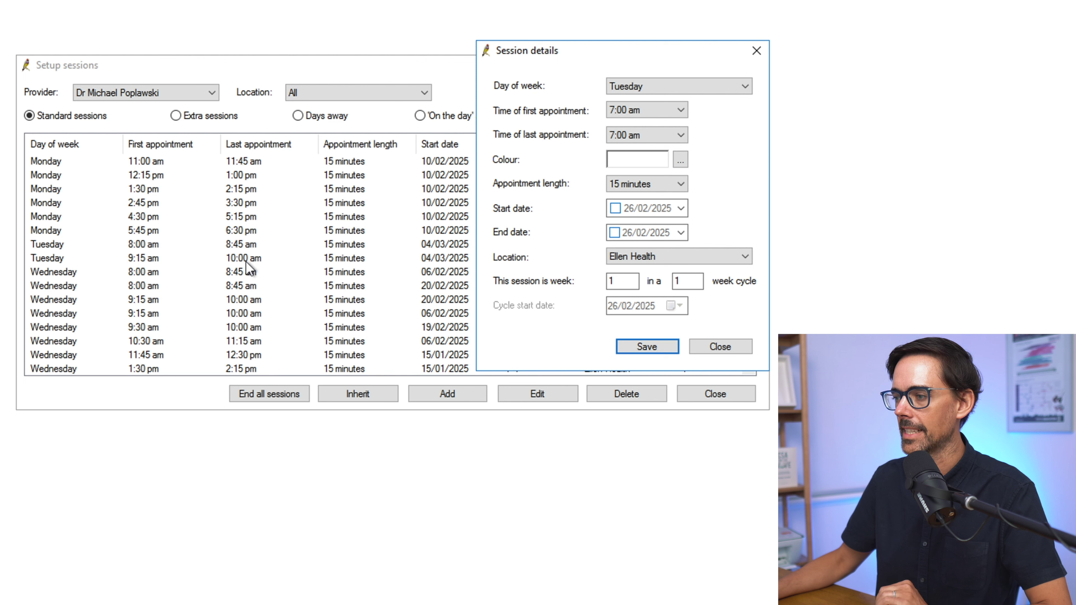
{"action": "left_click", "coordinate": [681, 110]}
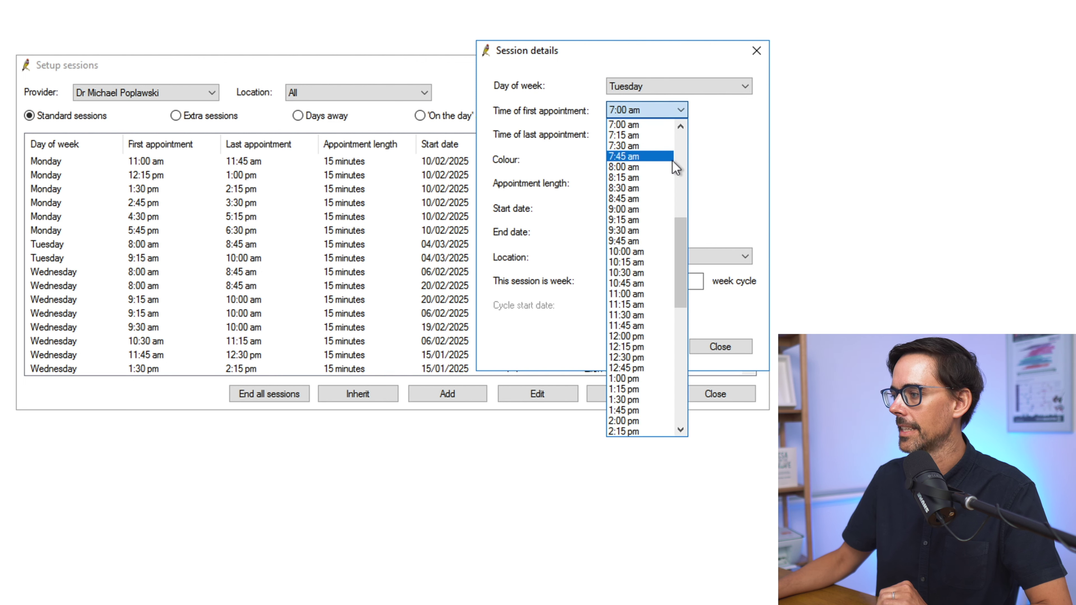
{"action": "left_click", "coordinate": [650, 272]}
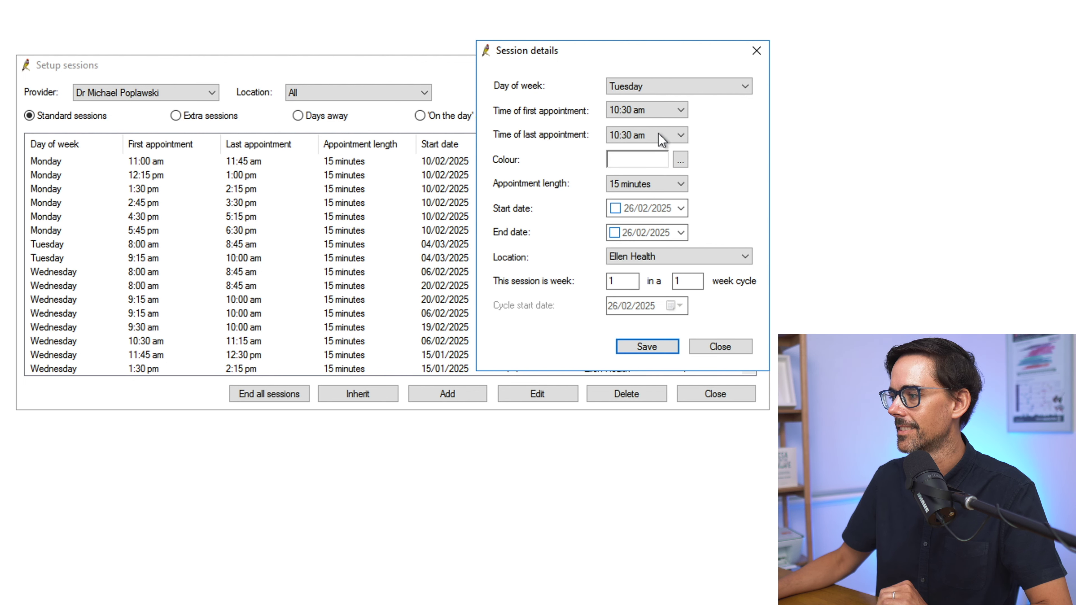
{"action": "left_click", "coordinate": [658, 132]}
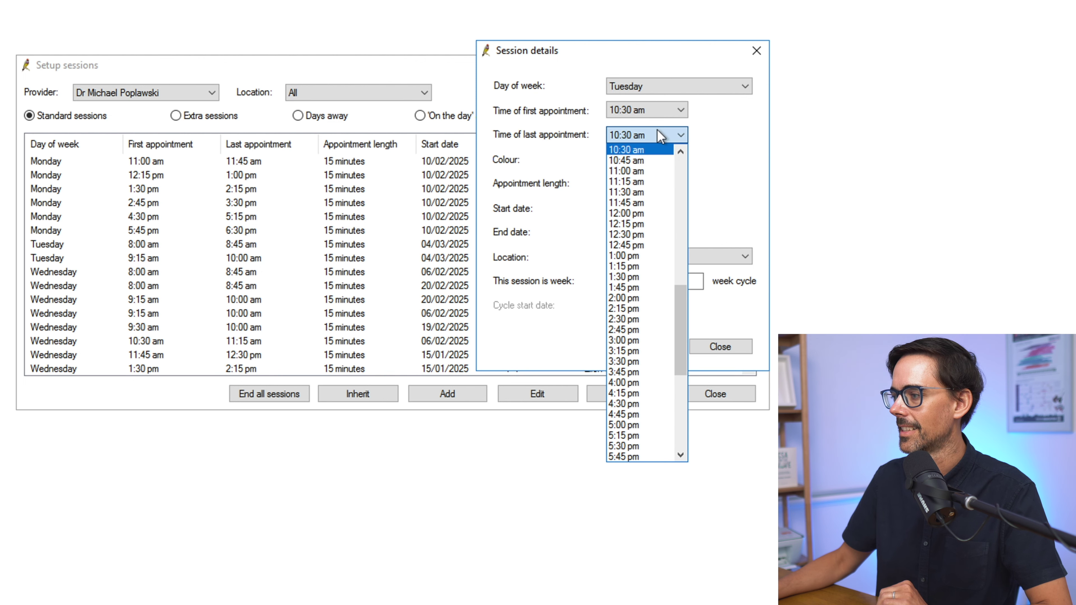
{"action": "left_click", "coordinate": [645, 181]}
- Colour the 10:30 am Tuesday session bright blue, set its start date to 4/03/2025 and save it
{"action": "left_click", "coordinate": [680, 160]}
{"action": "left_click", "coordinate": [424, 166]}
{"action": "left_click", "coordinate": [330, 367]}
{"action": "left_click", "coordinate": [681, 208]}
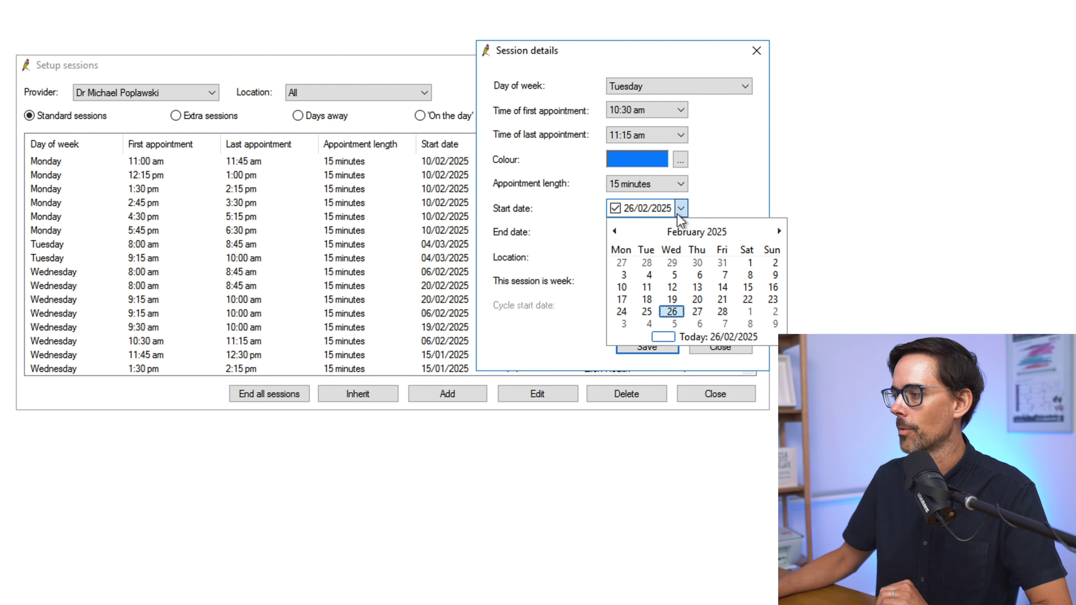
{"action": "left_click", "coordinate": [649, 323]}
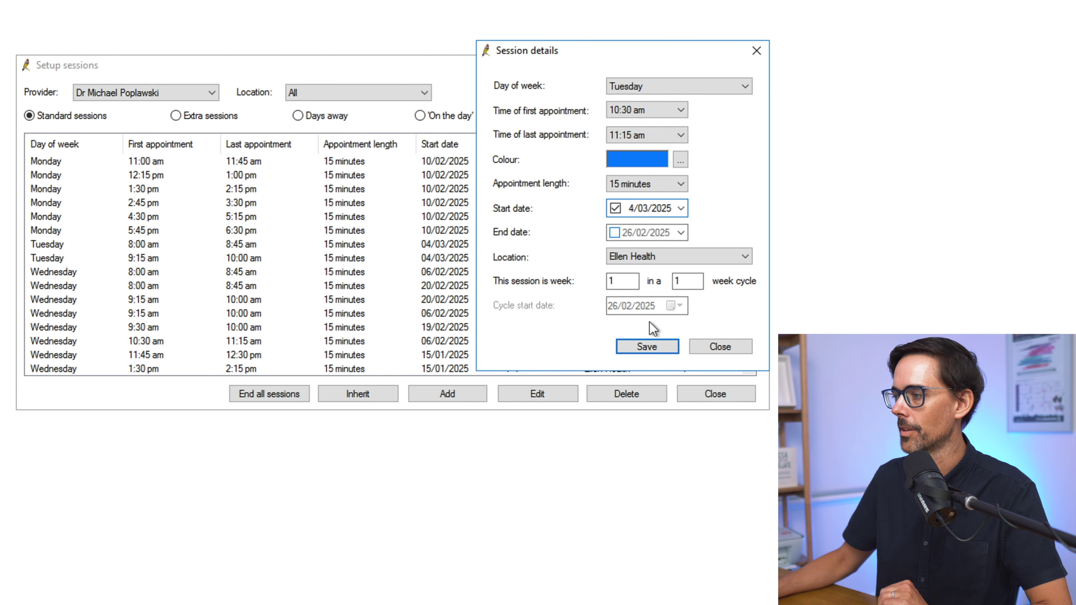
{"action": "left_click", "coordinate": [646, 346]}
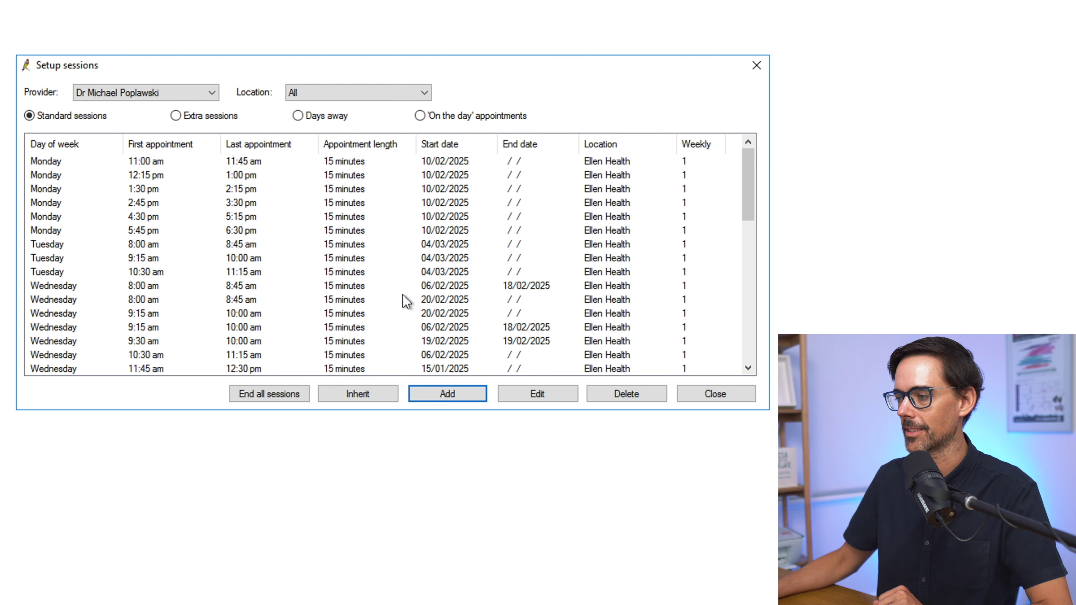
- Add a fourth Tuesday session with the first appointment at 11:45 am and the last at 12:30 pm
{"action": "left_click", "coordinate": [446, 387]}
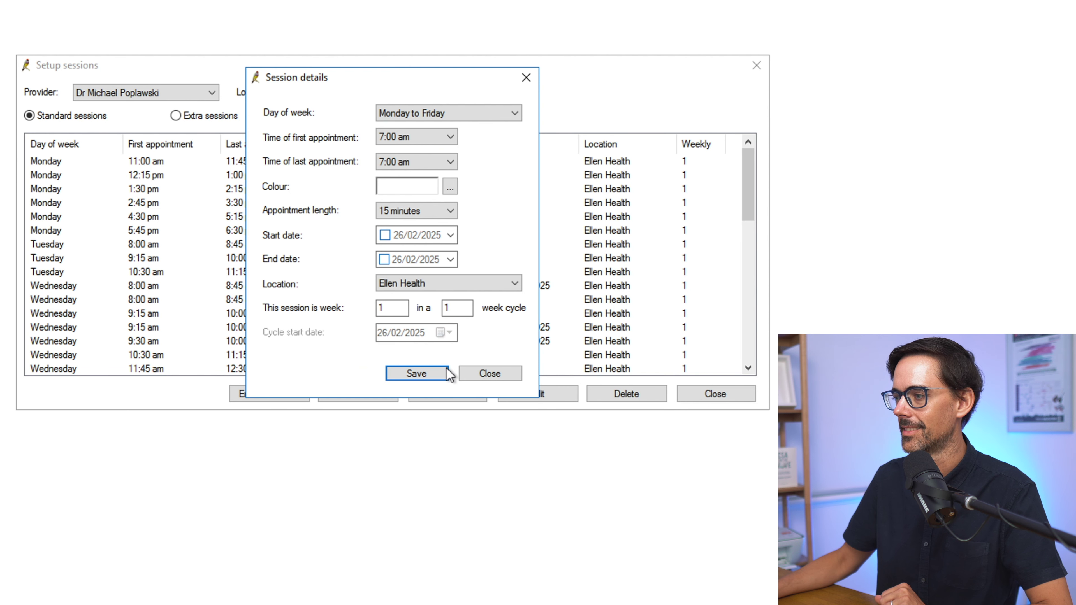
{"action": "left_click", "coordinate": [417, 139]}
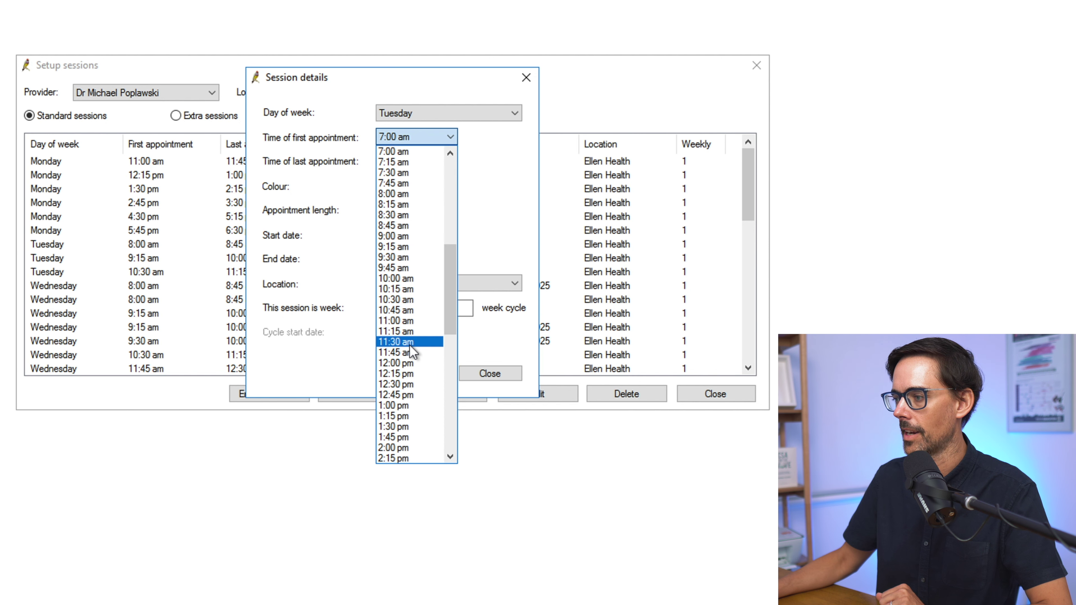
{"action": "left_click", "coordinate": [410, 351]}
{"action": "left_click", "coordinate": [441, 164]}
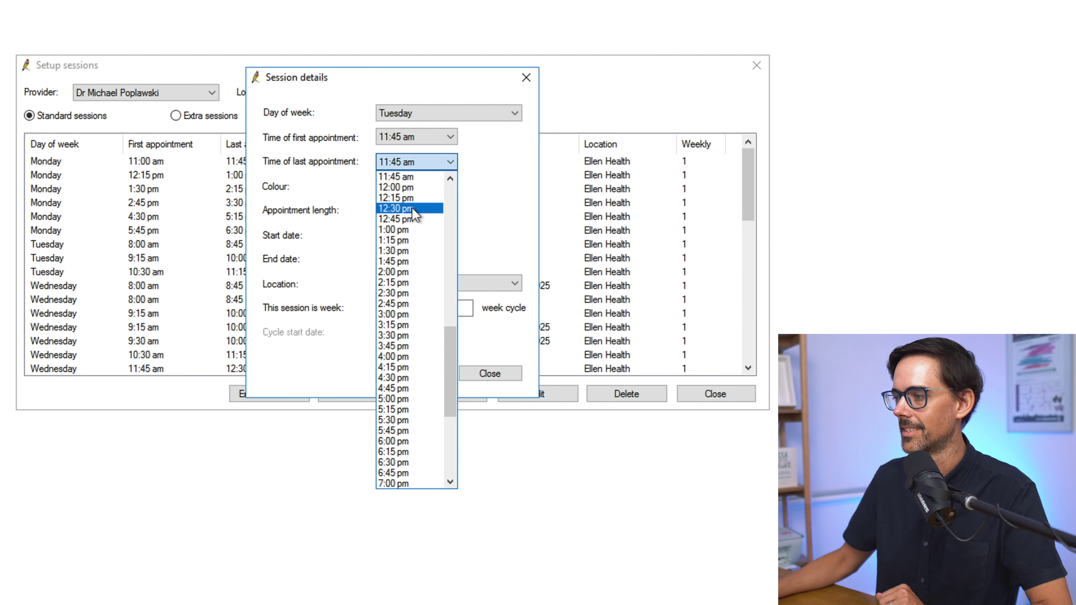
{"action": "left_click", "coordinate": [400, 208]}
- Colour the 11:45 am Tuesday session bright blue, set its start date to 4/03/2025 and save it
{"action": "left_click", "coordinate": [453, 189]}
{"action": "left_click", "coordinate": [429, 166]}
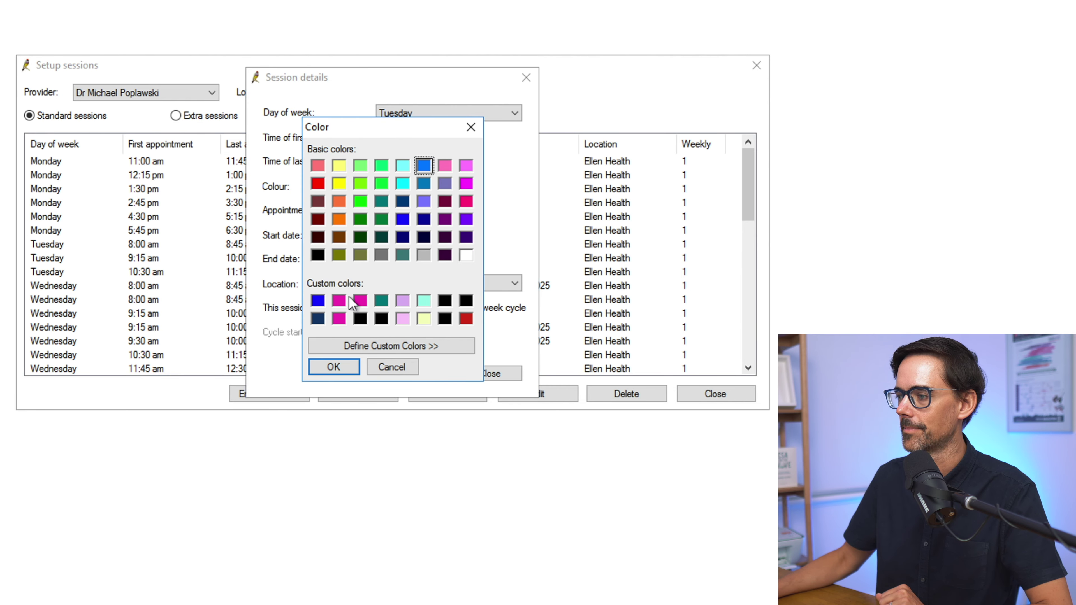
{"action": "left_click", "coordinate": [333, 367]}
{"action": "left_click", "coordinate": [451, 235]}
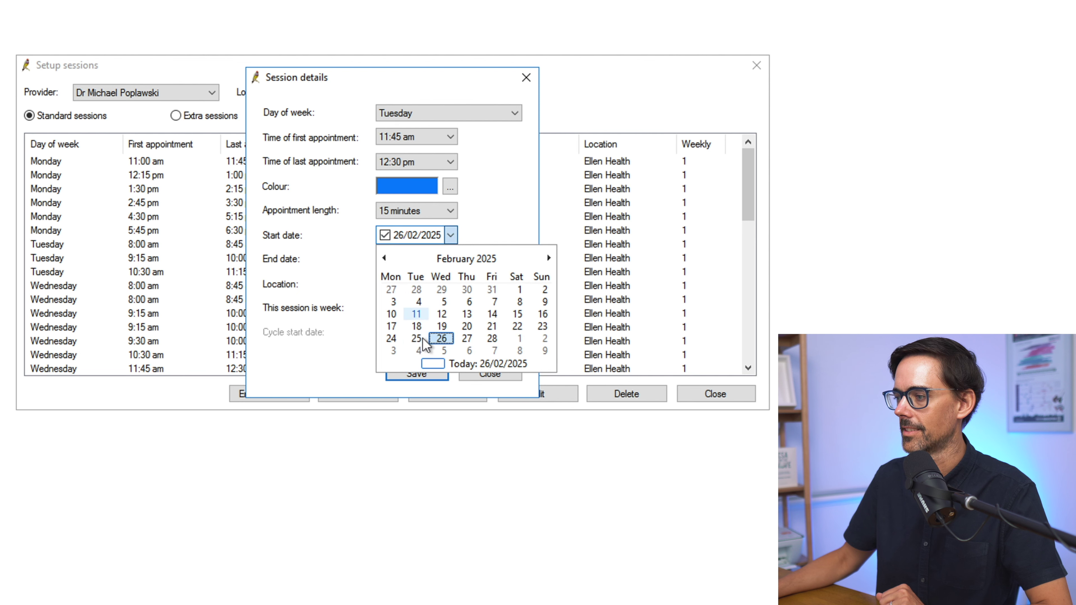
{"action": "left_click", "coordinate": [419, 351]}
{"action": "left_click", "coordinate": [420, 375]}
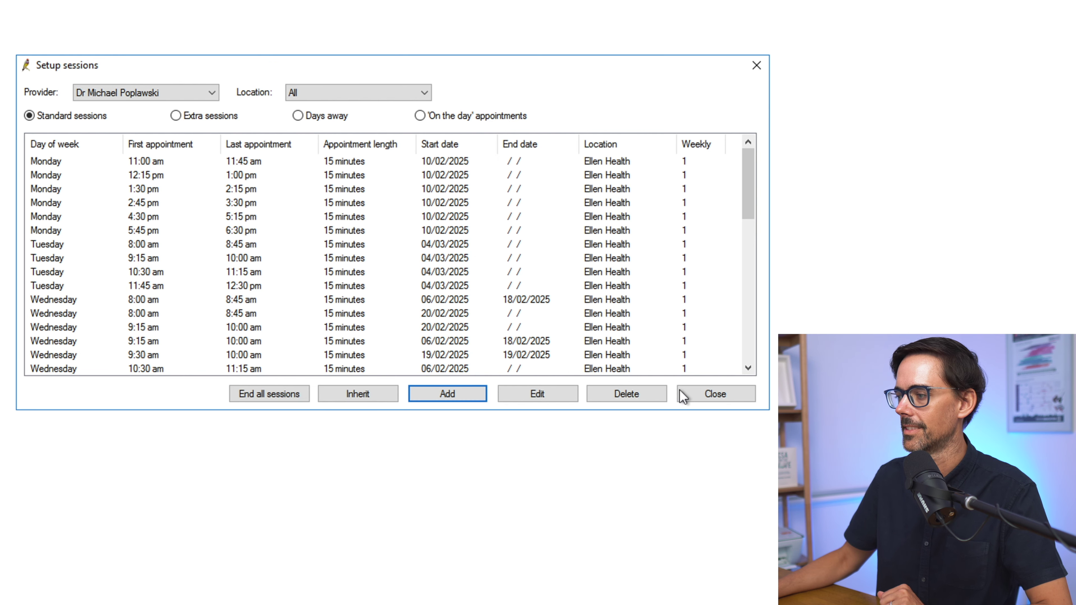
- Close the session setup and examine Tuesday's sessions in the appointment book, selecting the 1:30 pm slot
{"action": "left_click", "coordinate": [686, 394]}
{"action": "left_click", "coordinate": [37, 43]}
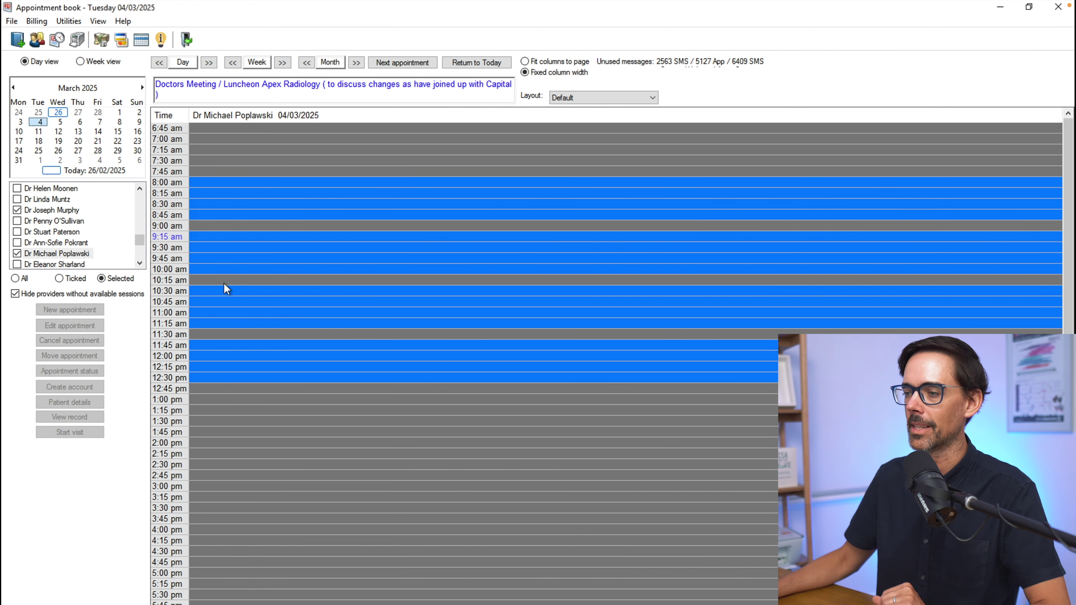
{"action": "left_click", "coordinate": [200, 421]}
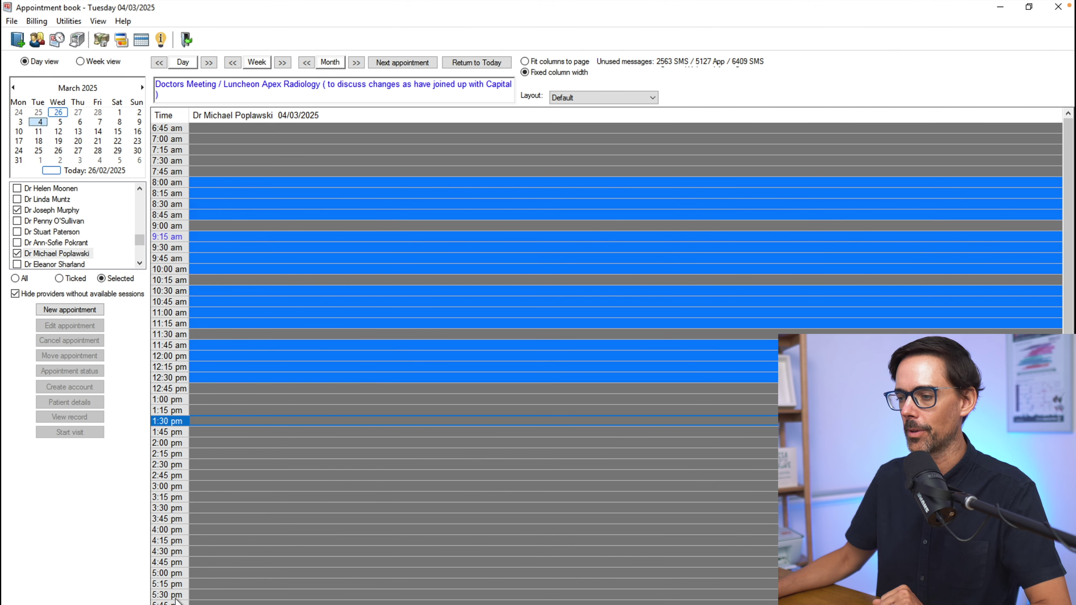
- Go back to the main window and reopen the session setup with the same doctor as provider
{"action": "left_click", "coordinate": [72, 580]}
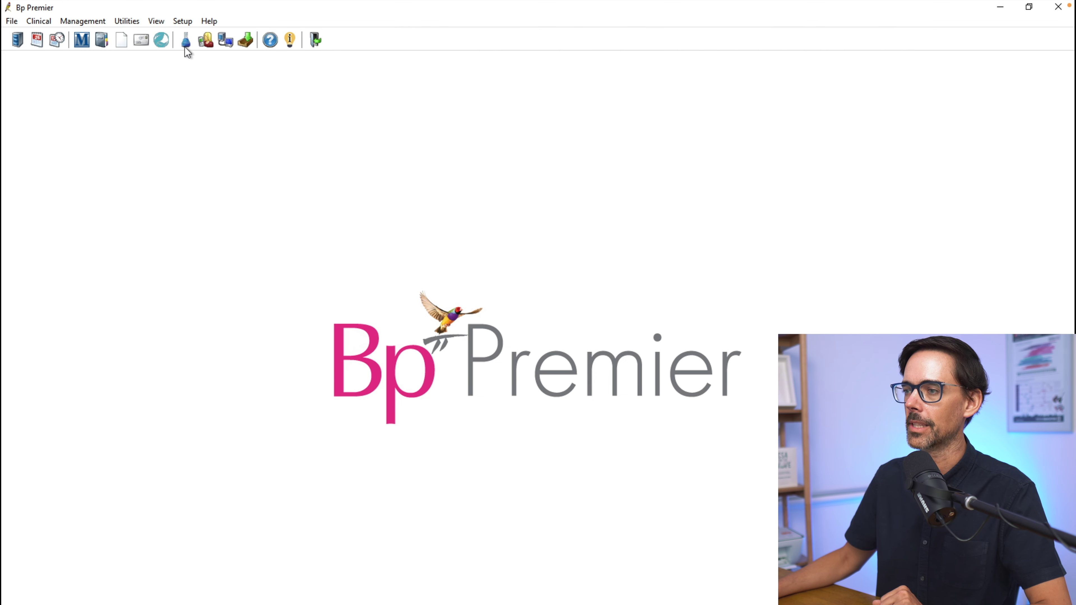
{"action": "left_click", "coordinate": [203, 23]}
{"action": "left_click", "coordinate": [272, 146]}
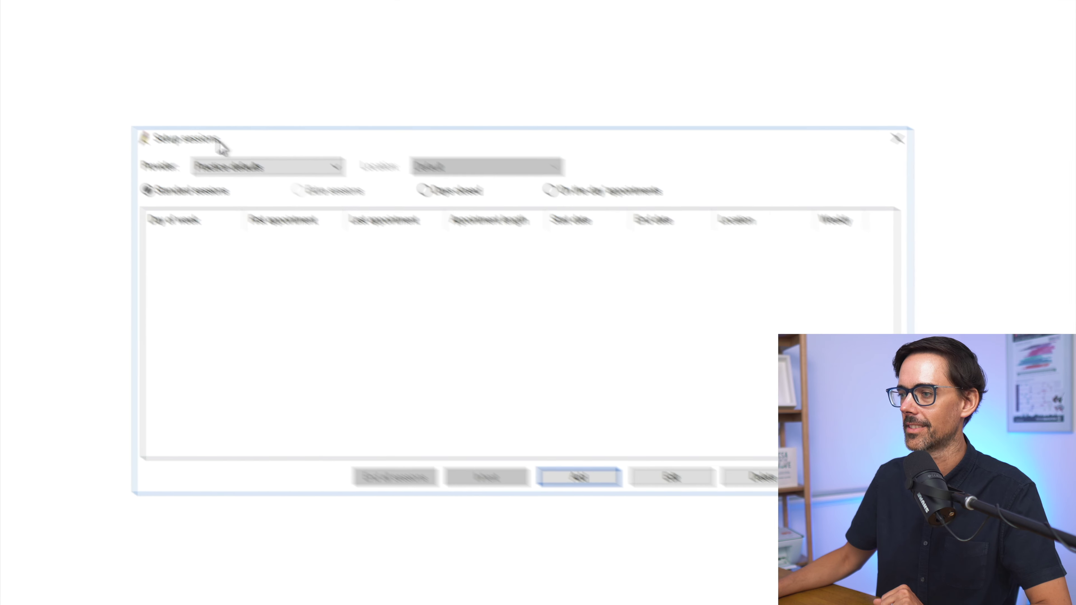
{"action": "left_click", "coordinate": [267, 167]}
{"action": "scroll", "coordinate": [146, 339], "scroll_direction": "down", "scroll_amount": 5}
{"action": "left_click", "coordinate": [140, 313]}
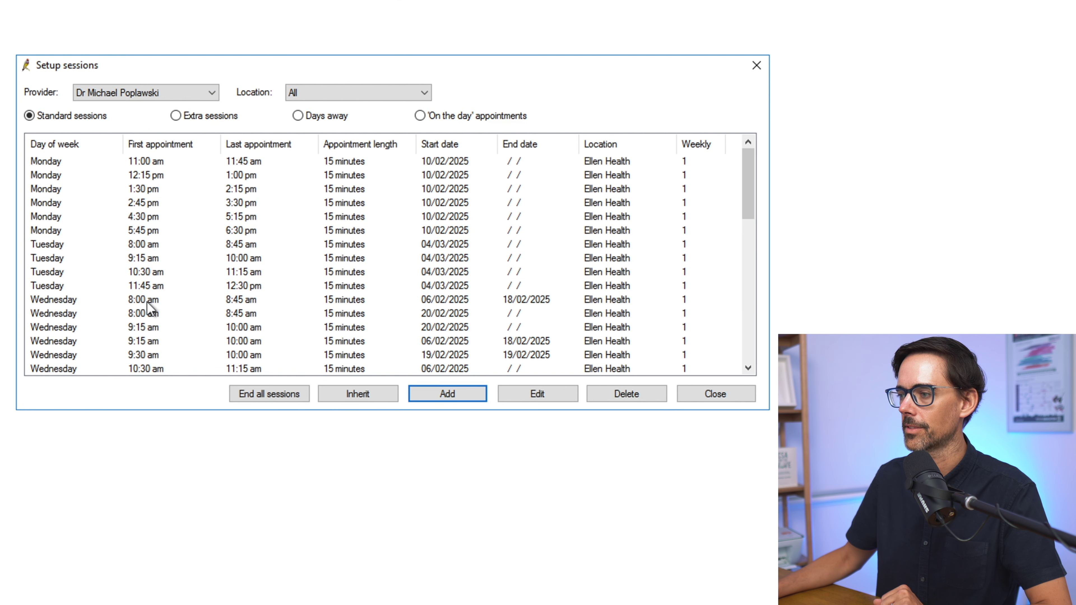
- Add a fifth Tuesday session with the first appointment at 1:30 pm and the last at 2:15 pm
{"action": "left_click", "coordinate": [579, 477]}
{"action": "left_click", "coordinate": [426, 116]}
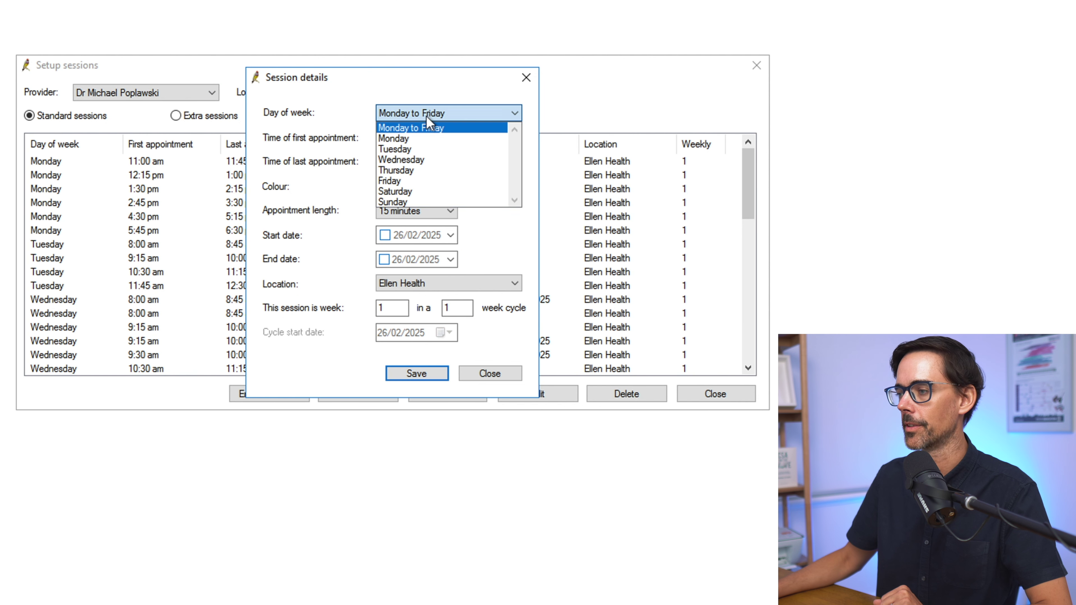
{"action": "left_click", "coordinate": [438, 148]}
{"action": "left_click", "coordinate": [439, 137]}
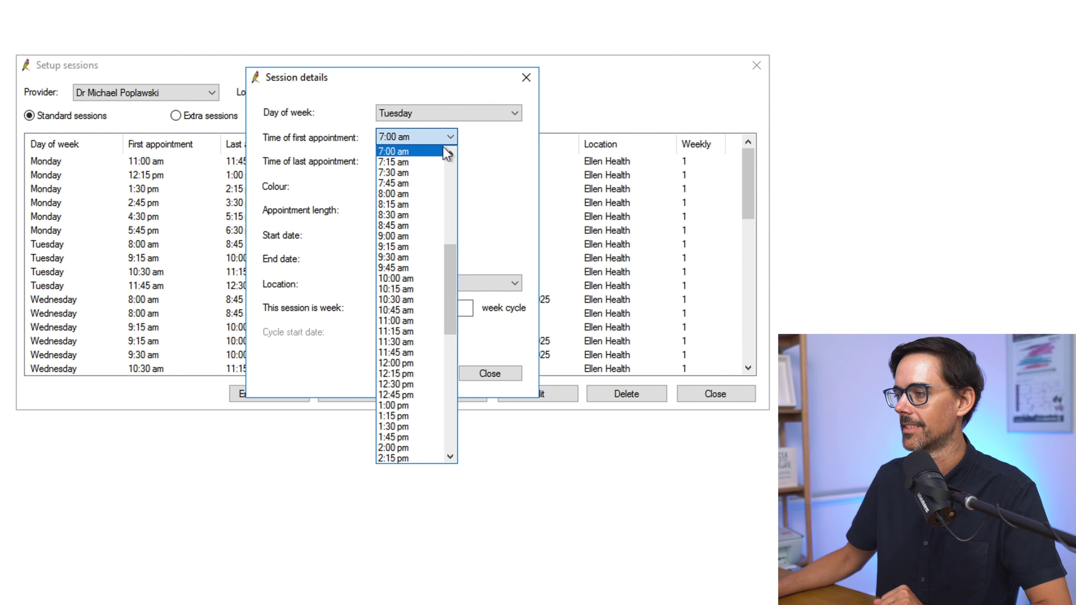
{"action": "left_click", "coordinate": [417, 428]}
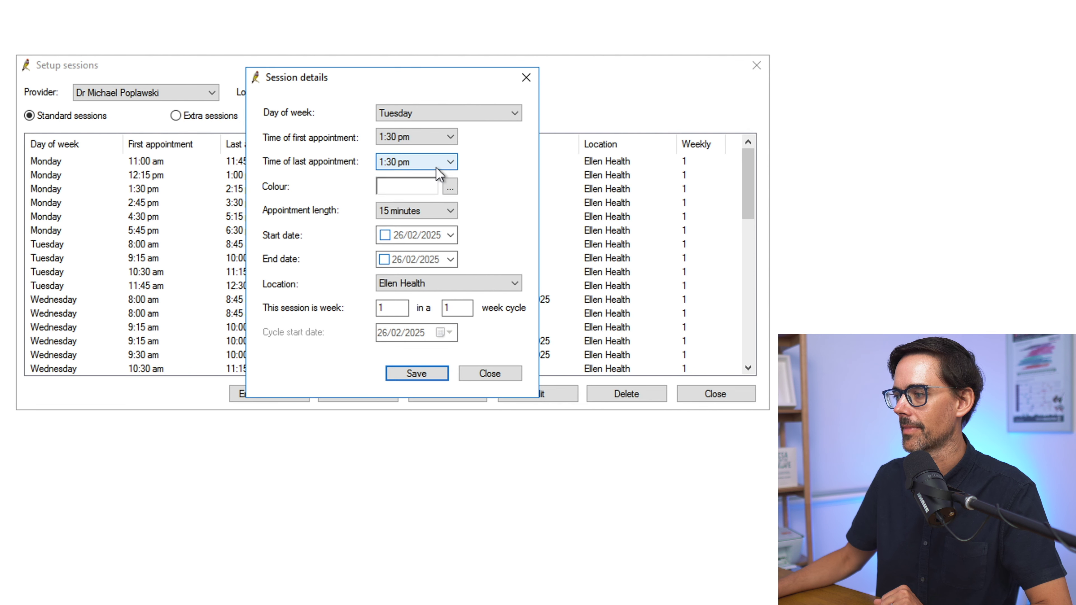
{"action": "left_click", "coordinate": [439, 163]}
{"action": "left_click", "coordinate": [422, 208]}
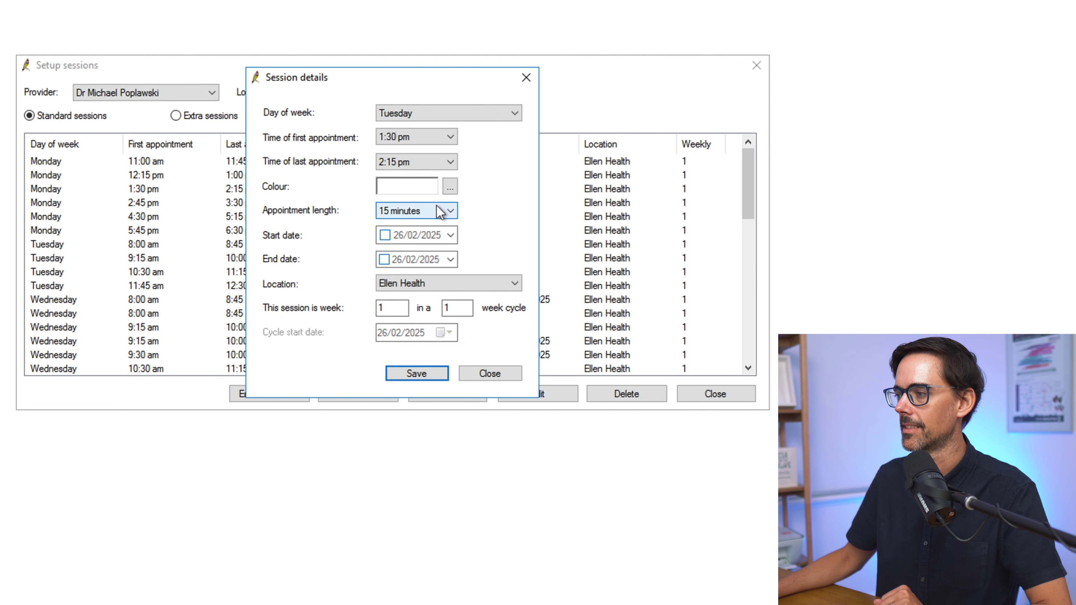
- Colour the 1:30 pm Tuesday session bright blue, set its start date to 4/03/2025 and save it
{"action": "left_click", "coordinate": [453, 190]}
{"action": "left_click", "coordinate": [424, 166]}
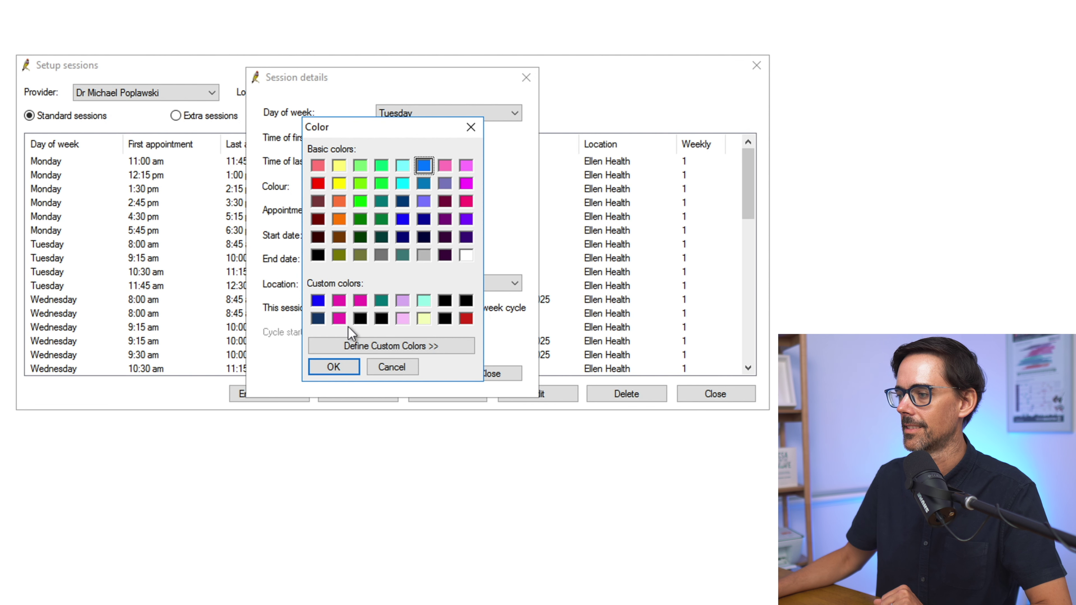
{"action": "left_click", "coordinate": [334, 367]}
{"action": "left_click", "coordinate": [450, 236]}
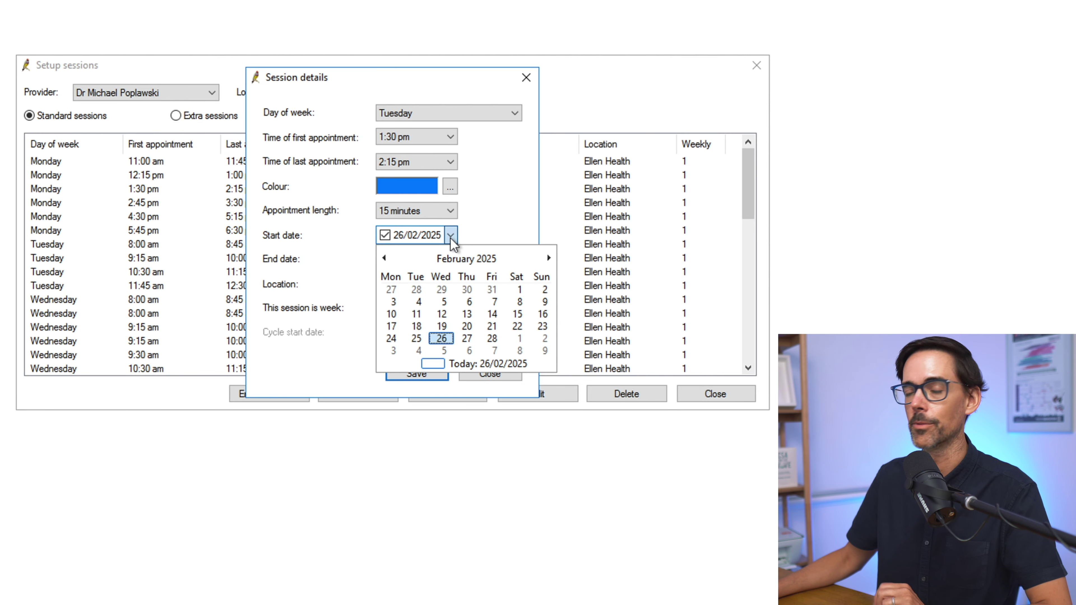
{"action": "left_click", "coordinate": [419, 350]}
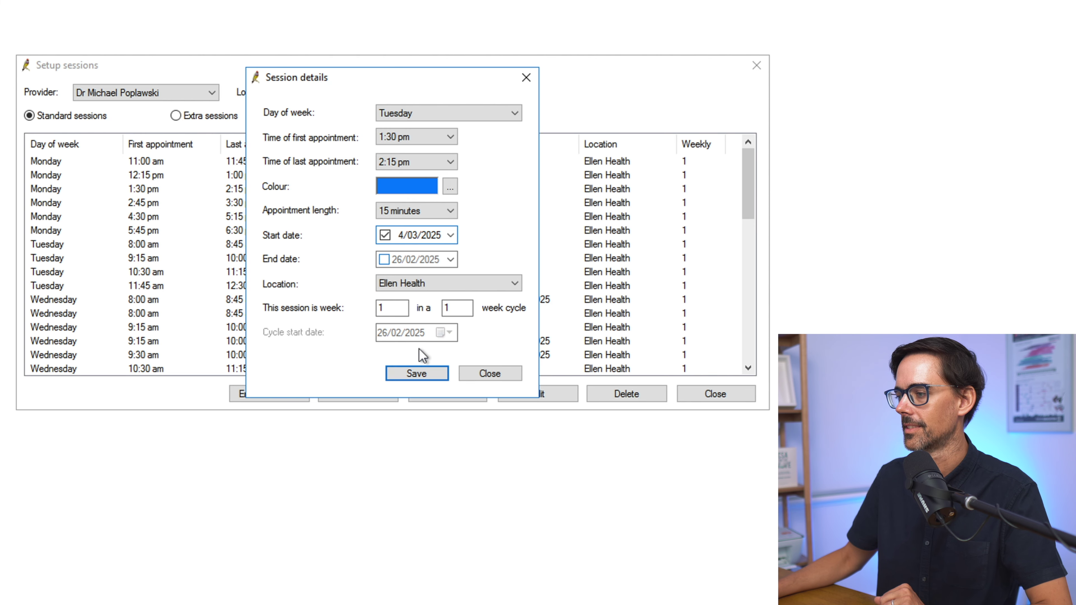
{"action": "left_click", "coordinate": [417, 373]}
- Close the session setup, check the Tuesday session layout in the appointment book and return to the main window
{"action": "left_click", "coordinate": [687, 396]}
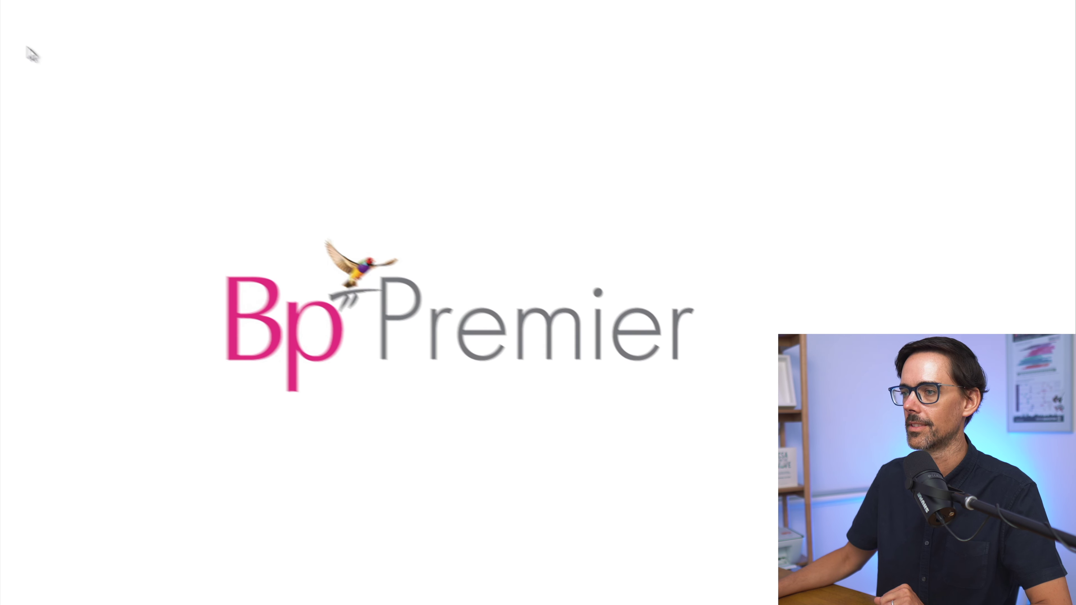
{"action": "left_click", "coordinate": [44, 46]}
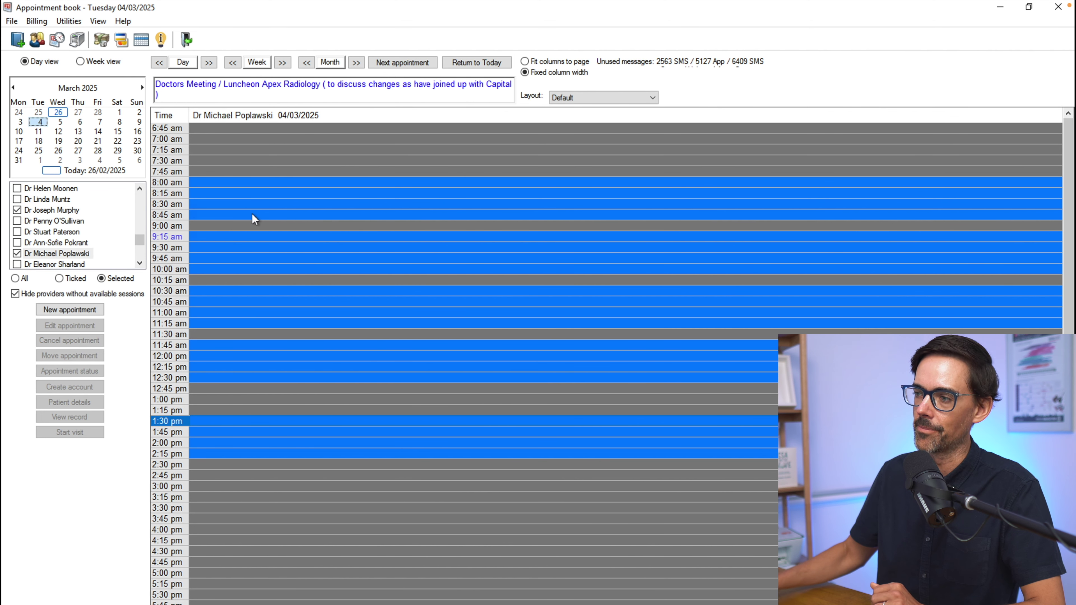
{"action": "left_click", "coordinate": [85, 585]}
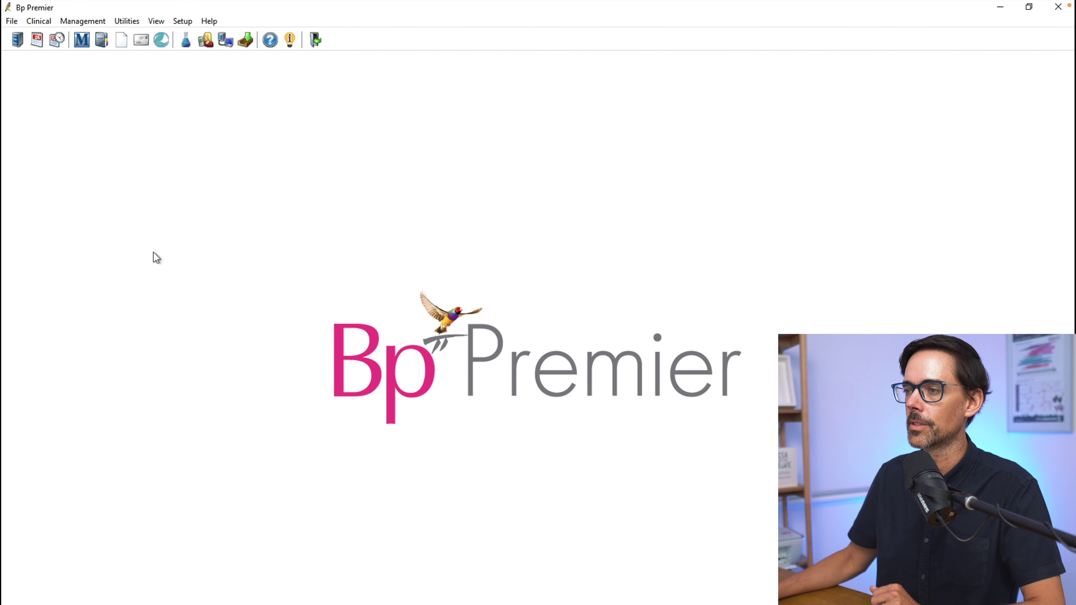
- Open the session setup again and list the same doctor's standard sessions
{"action": "left_click", "coordinate": [188, 22]}
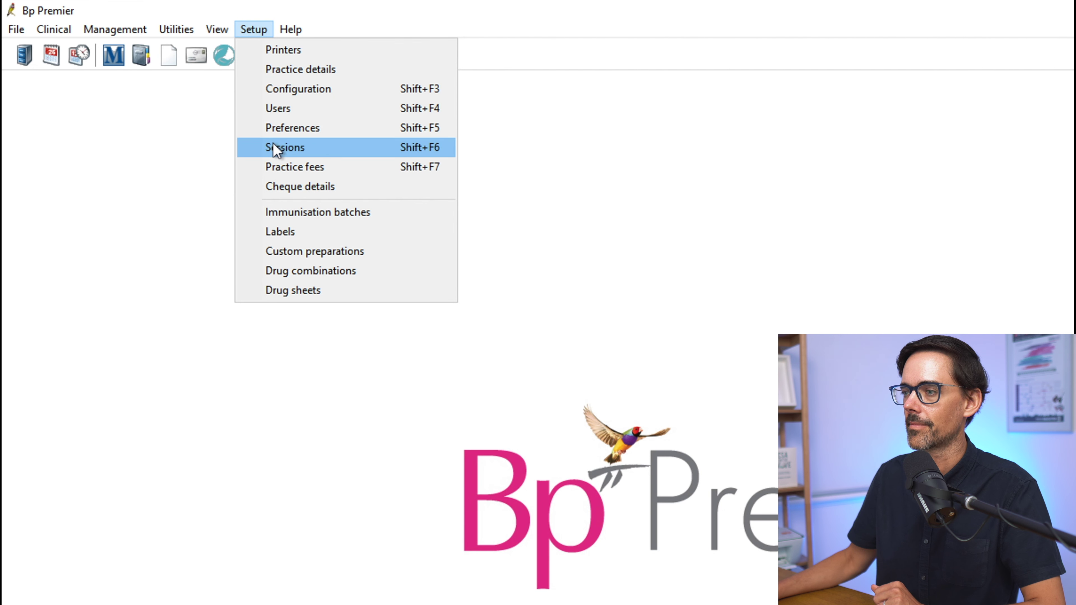
{"action": "left_click", "coordinate": [254, 135]}
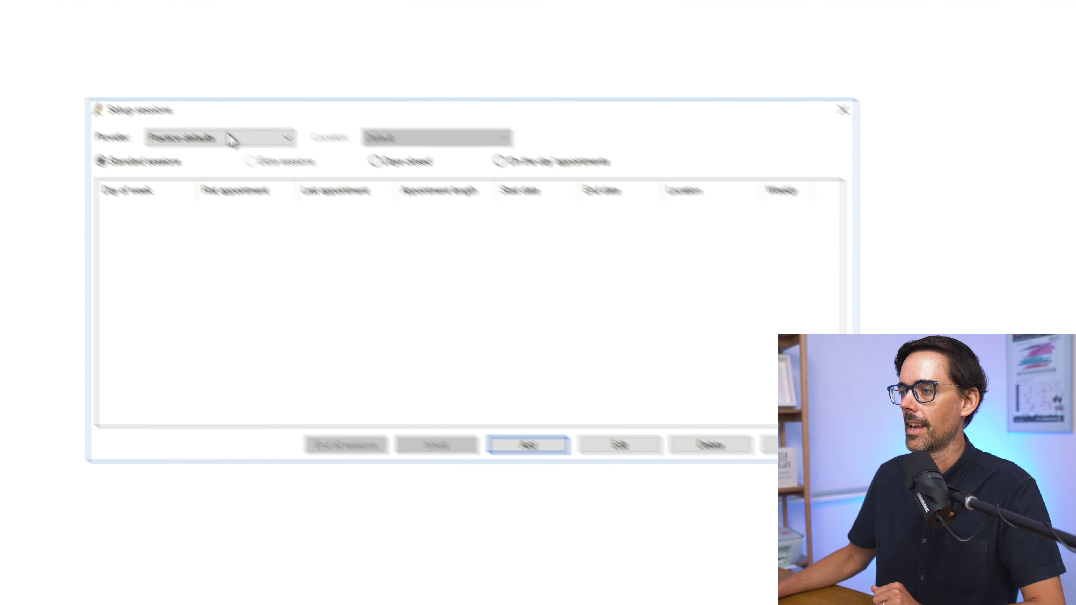
{"action": "left_click", "coordinate": [231, 140]}
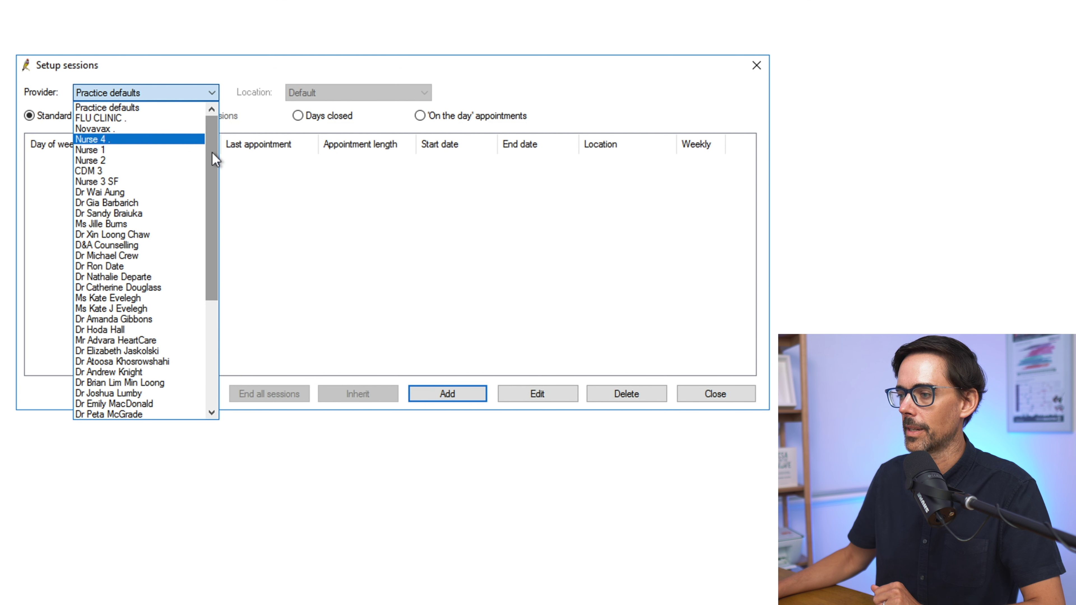
{"action": "scroll", "coordinate": [203, 347], "scroll_direction": "down", "scroll_amount": 6}
{"action": "left_click", "coordinate": [165, 320]}
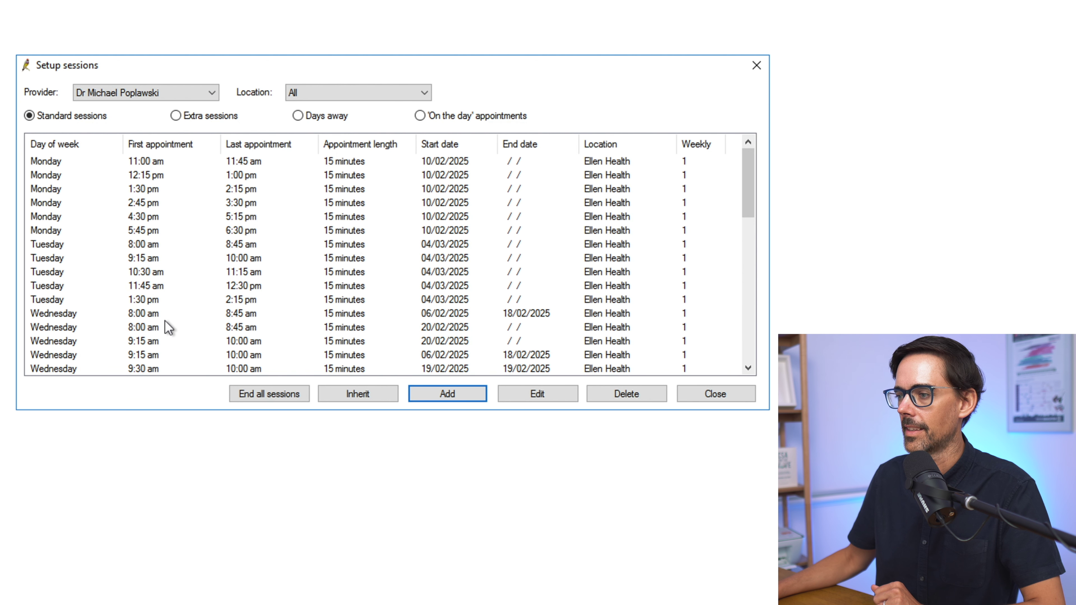
- Delete the doctor's Tuesday 8:00 am session that starts on 04/03/2025 and confirm the deletion
{"action": "left_click", "coordinate": [141, 245]}
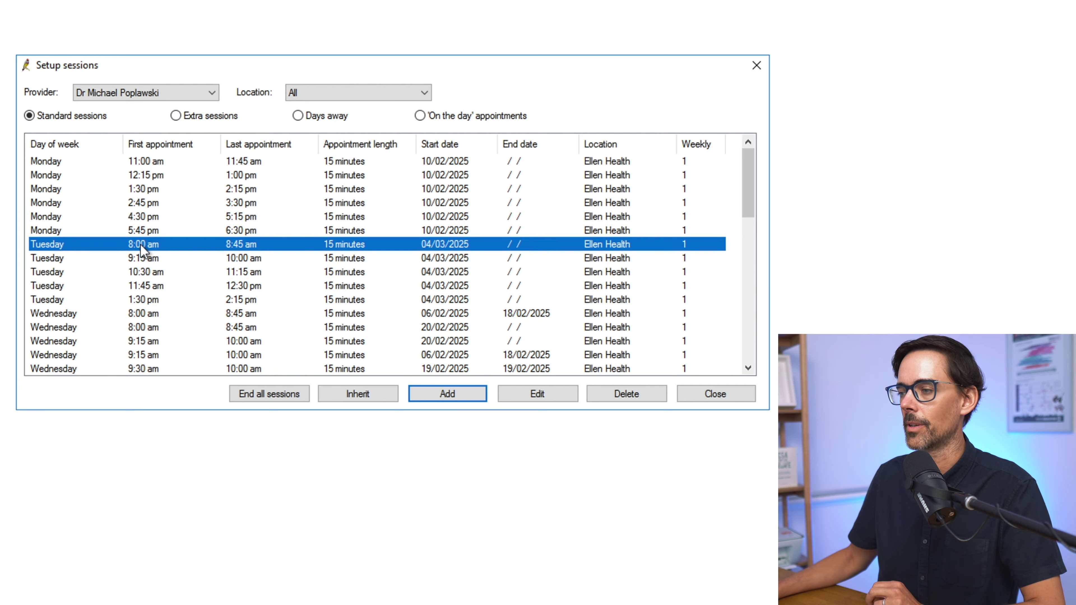
{"action": "left_click", "coordinate": [624, 392]}
{"action": "left_click", "coordinate": [405, 297]}
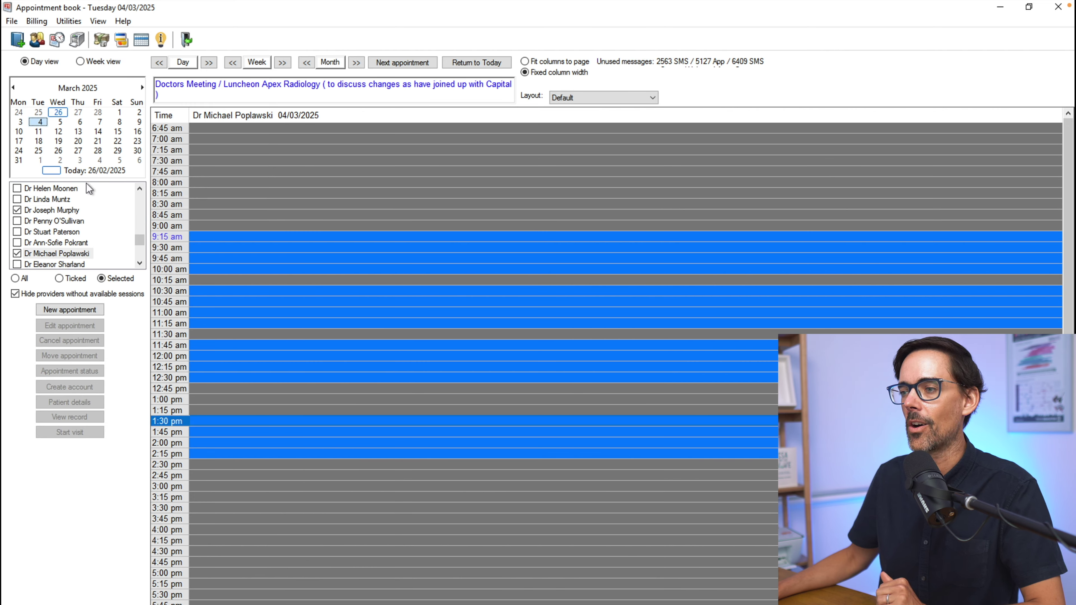
- Check the doctor's Tuesday sessions on 11/03/2025 and 18/03/2025 in the appointment book and go back to 11/03/2025
{"action": "left_click", "coordinate": [39, 131]}
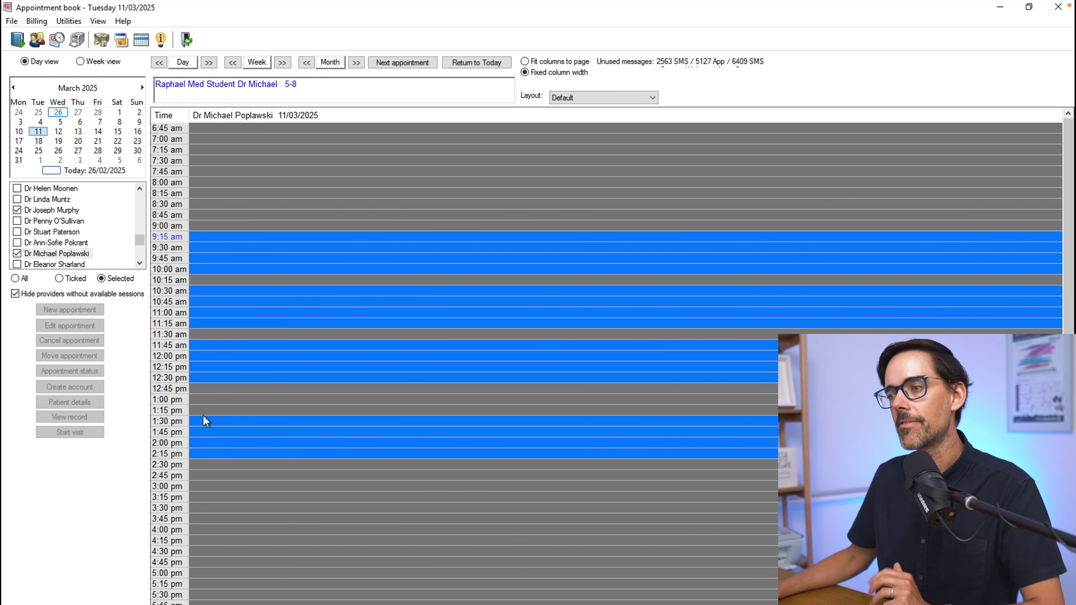
{"action": "left_click", "coordinate": [38, 143]}
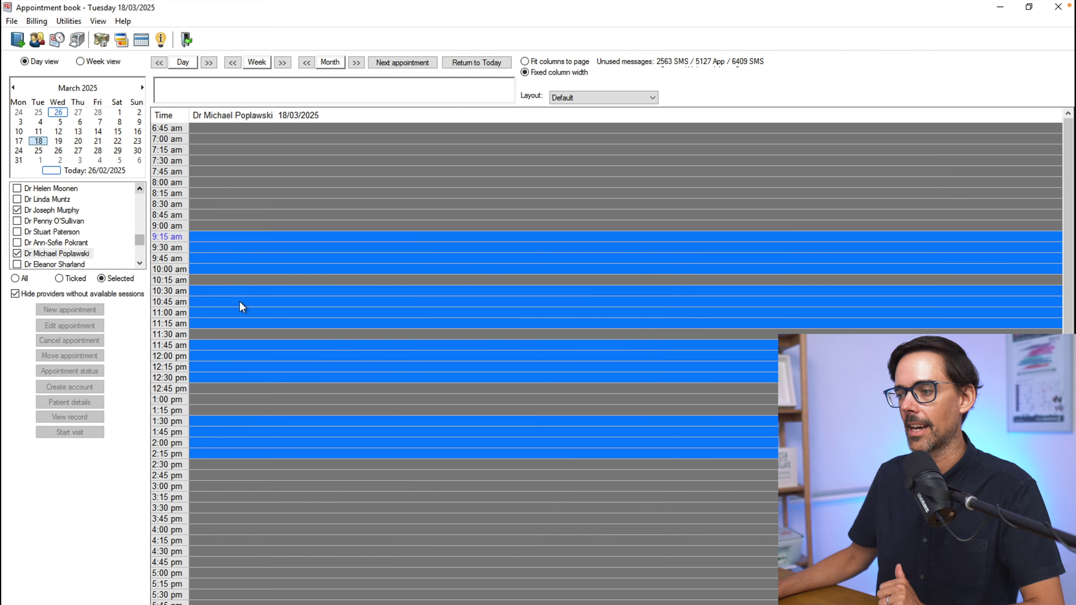
{"action": "key", "text": "Up"}
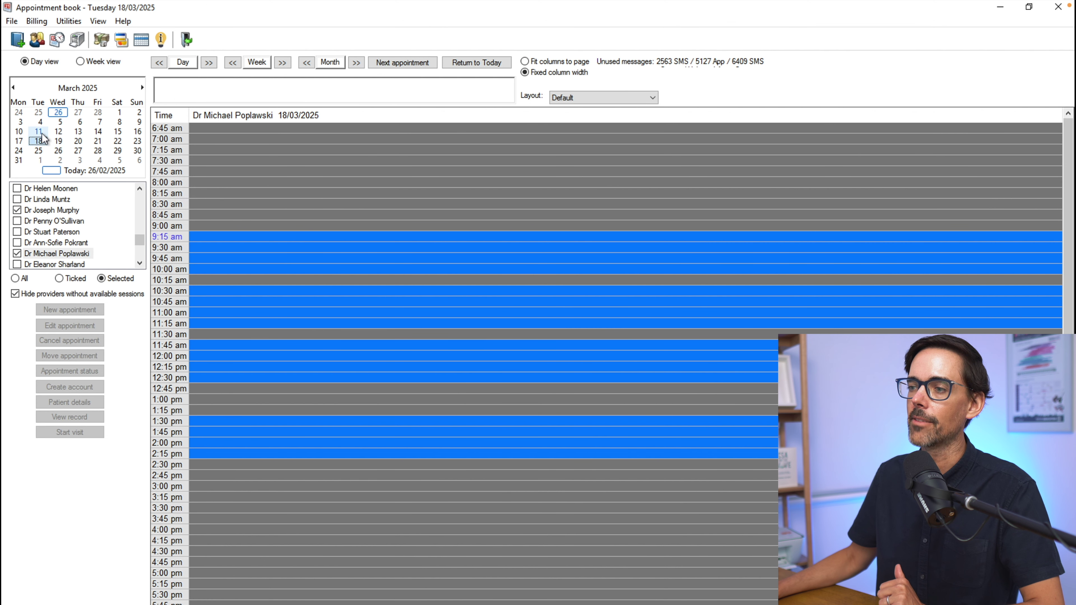
- Book a 1hr appointment of type Other at 1:30 pm on 11/03/2025 with the details "DO NOT BOOK DR MP"
{"action": "double_click", "coordinate": [209, 420]}
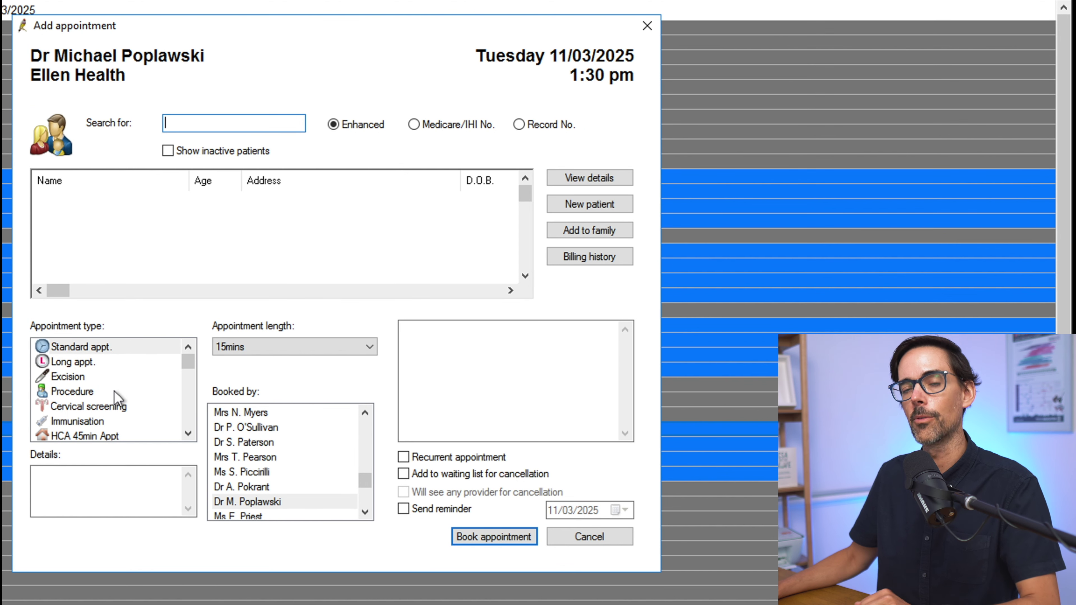
{"action": "left_click", "coordinate": [115, 391]}
{"action": "key", "text": "o"}
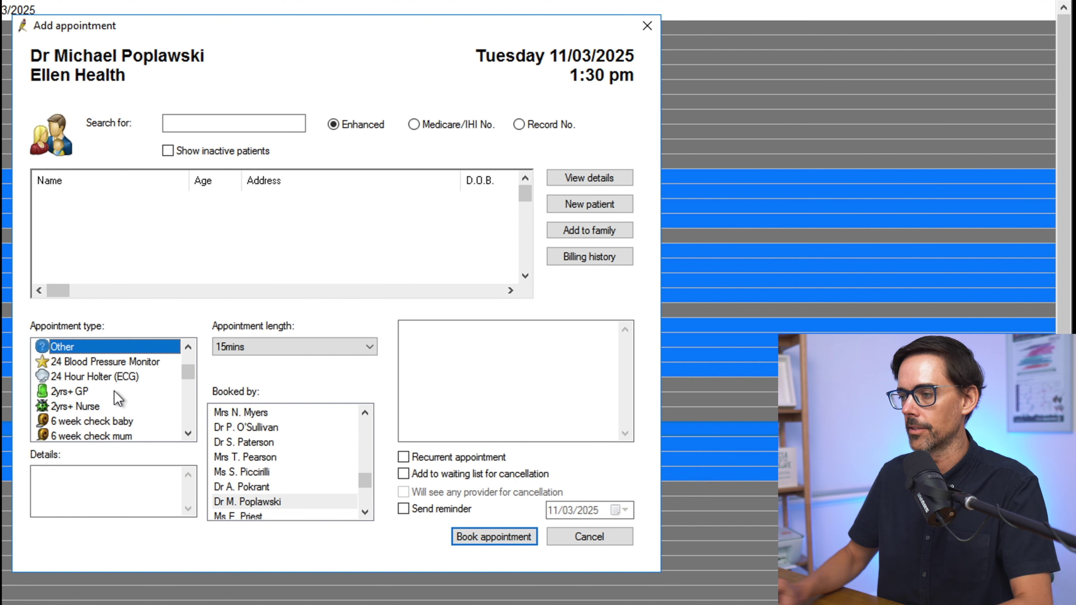
{"action": "left_click", "coordinate": [233, 347]}
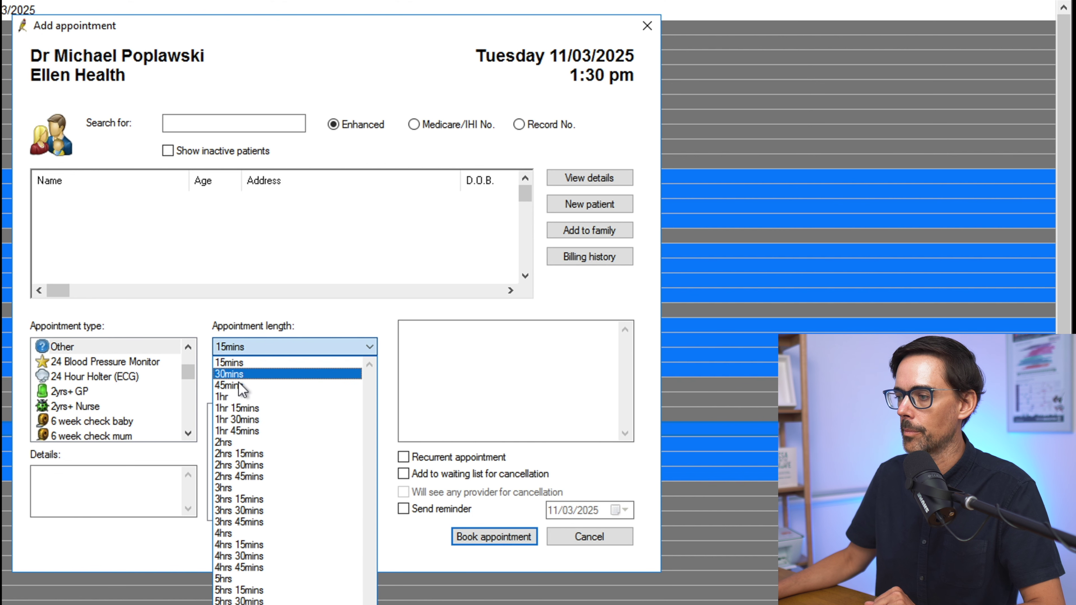
{"action": "left_click", "coordinate": [237, 397]}
{"action": "left_click", "coordinate": [147, 495]}
{"action": "type", "text": "DO NOT BOOK"}
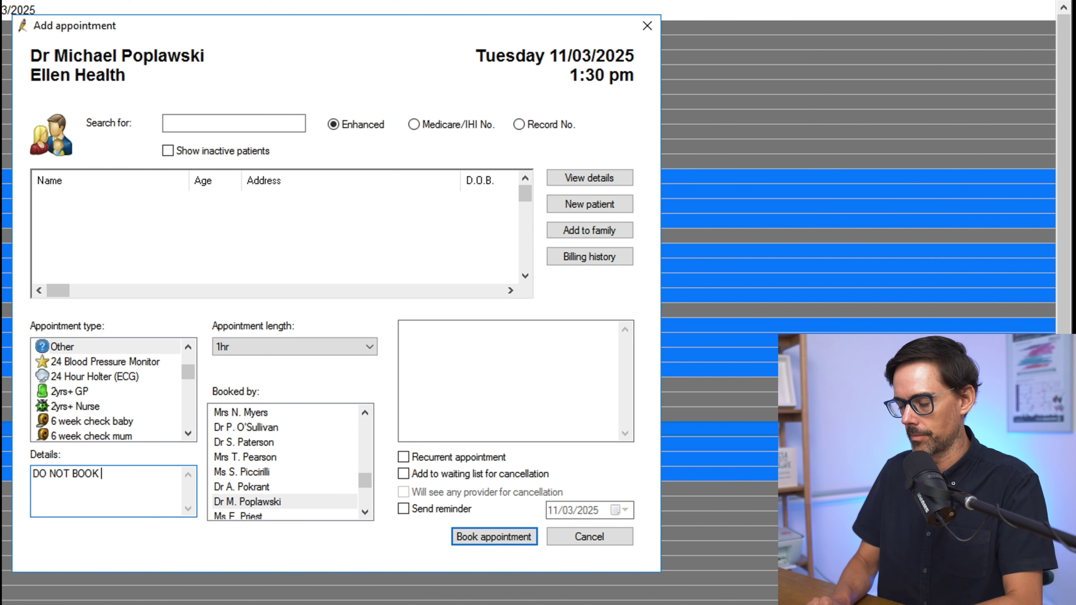
{"action": "type", "text": " DR MP"}
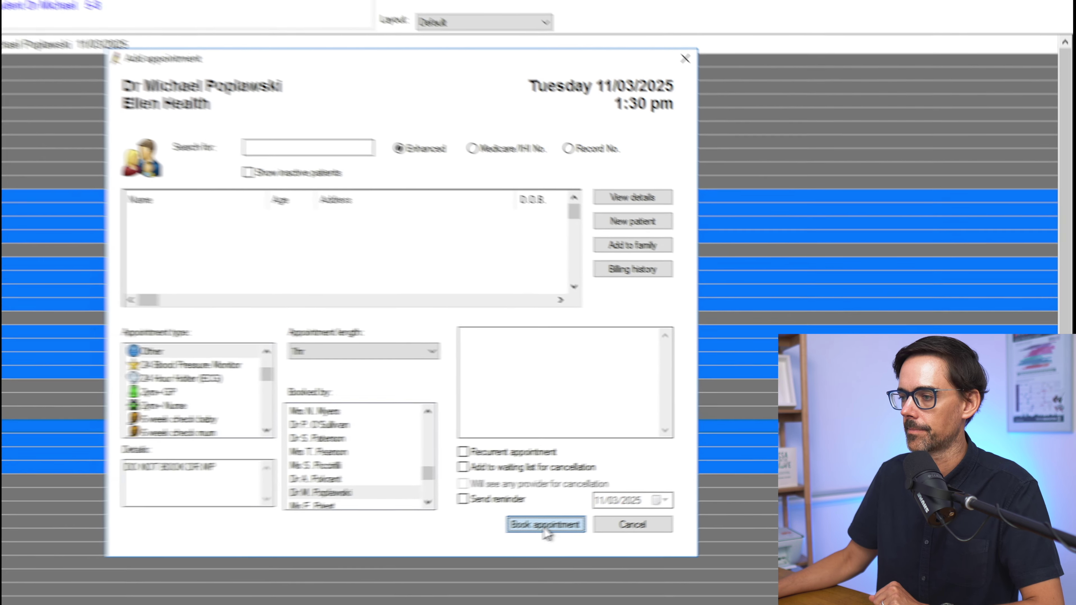
{"action": "left_click", "coordinate": [546, 528]}
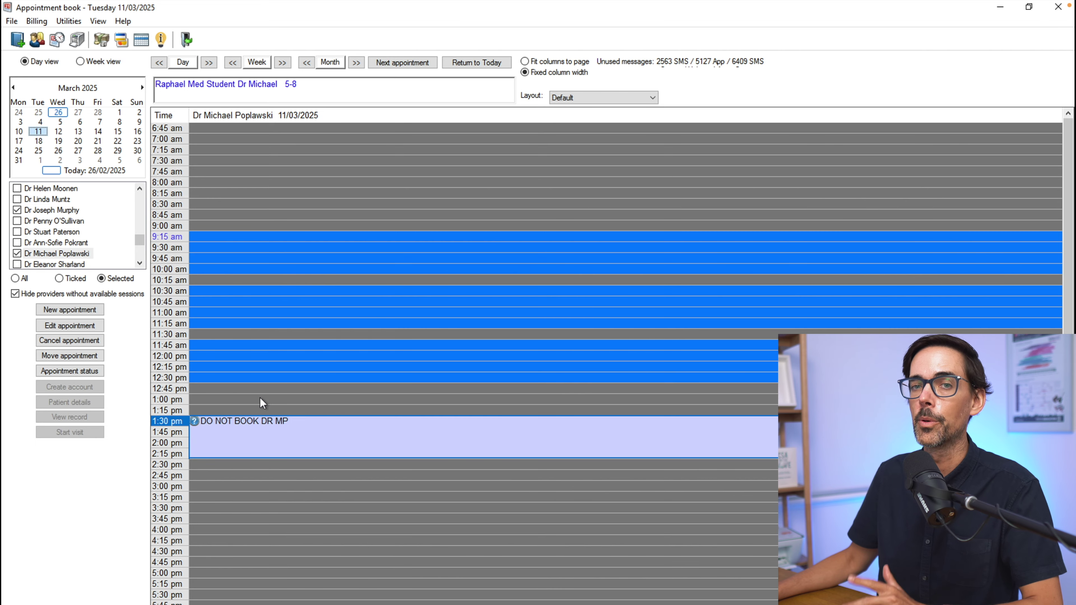
- View the doctor's Tuesday sessions on 18/03/2025 and go back to 4/03/2025
{"action": "left_click", "coordinate": [42, 142]}
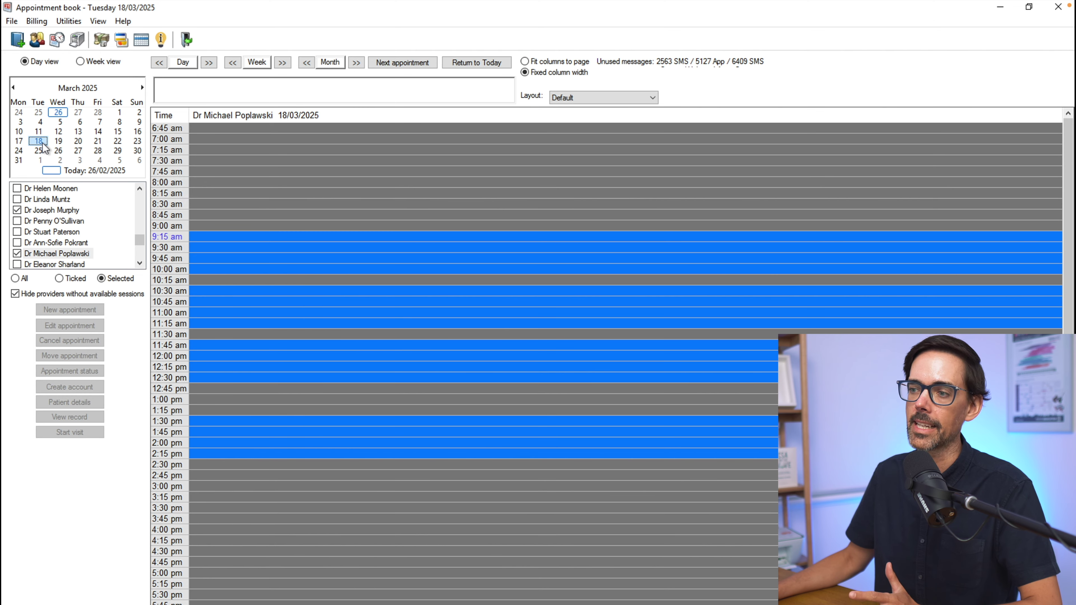
{"action": "key", "text": "Up"}
{"action": "key", "text": "Up"}
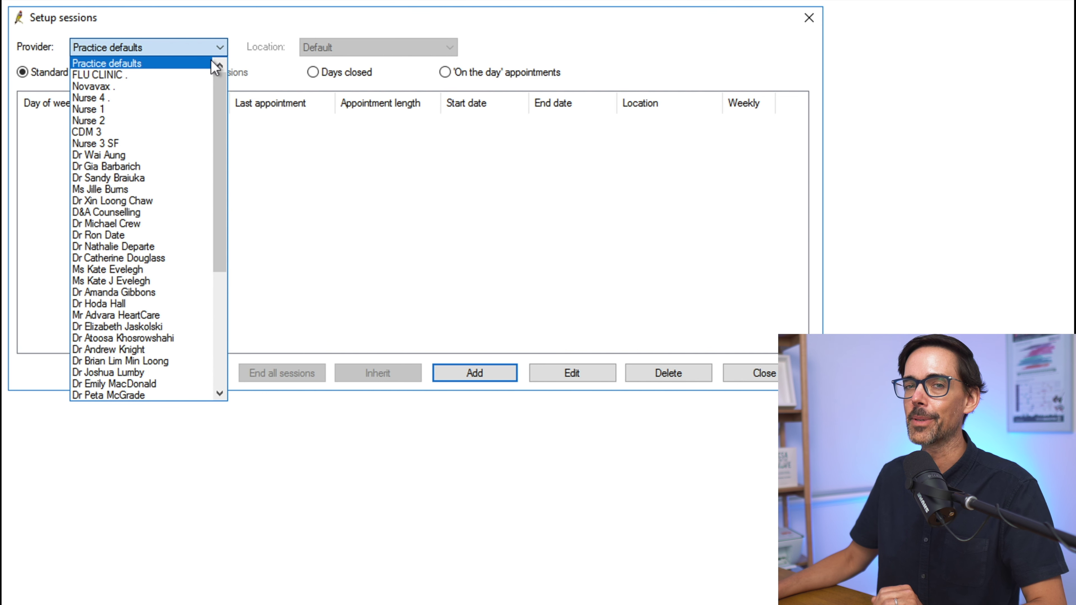
- In the session setup, add and save a day away for the same doctor with 11/03/2025 as first and last day
{"action": "left_click_drag", "start_coordinate": [216, 67], "coordinate": [220, 321]}
{"action": "left_click", "coordinate": [165, 295]}
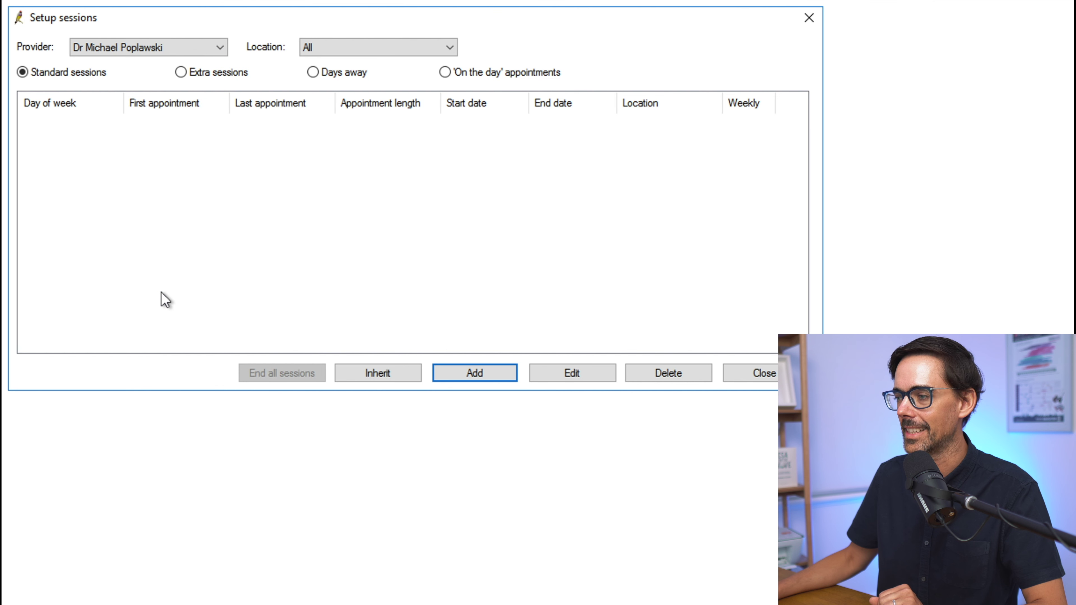
{"action": "left_click", "coordinate": [331, 73]}
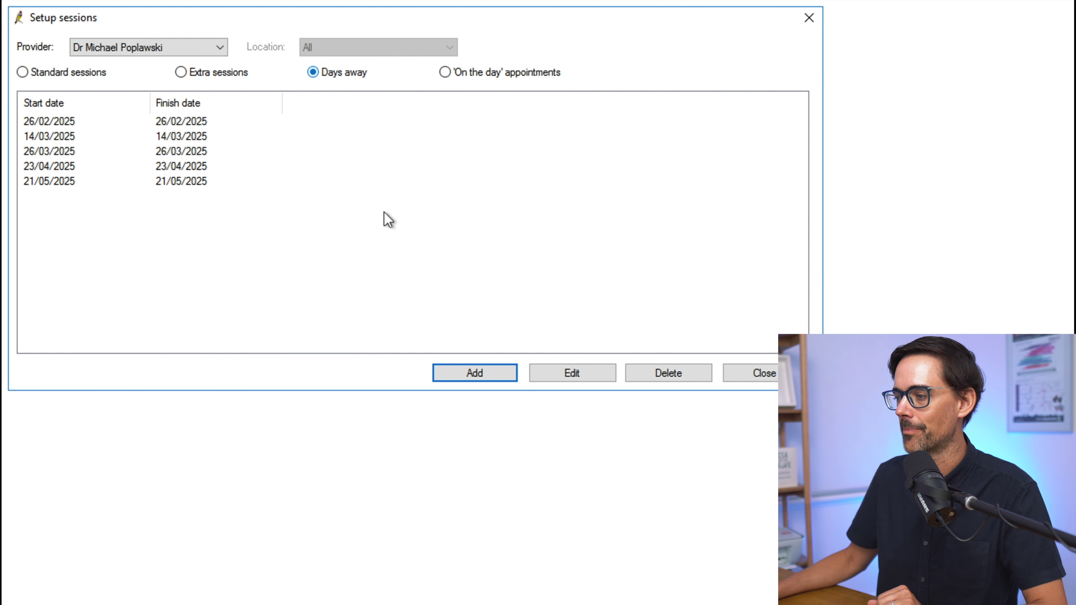
{"action": "left_click", "coordinate": [463, 375]}
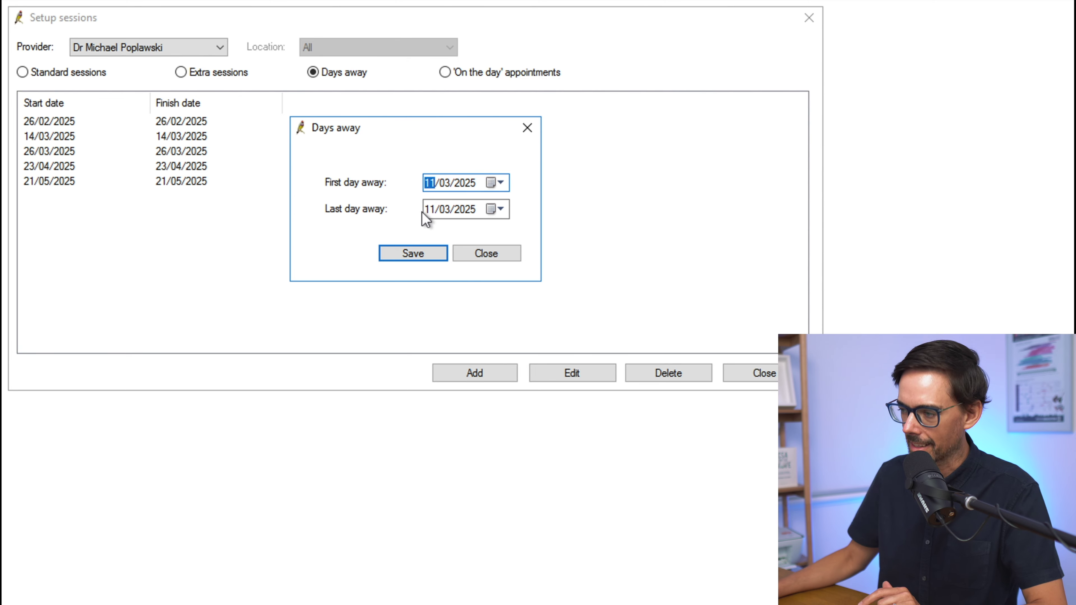
{"action": "left_click", "coordinate": [422, 254]}
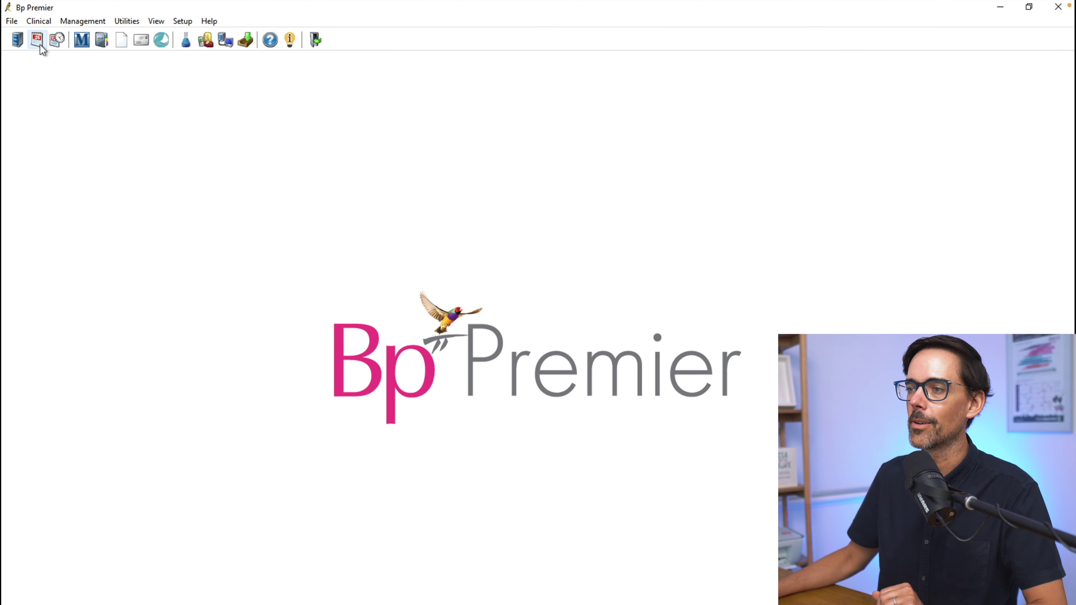
- Open the appointment book and compare the doctor's Tuesdays 18/03/2025 and 11/03/2025
{"action": "left_click", "coordinate": [39, 43]}
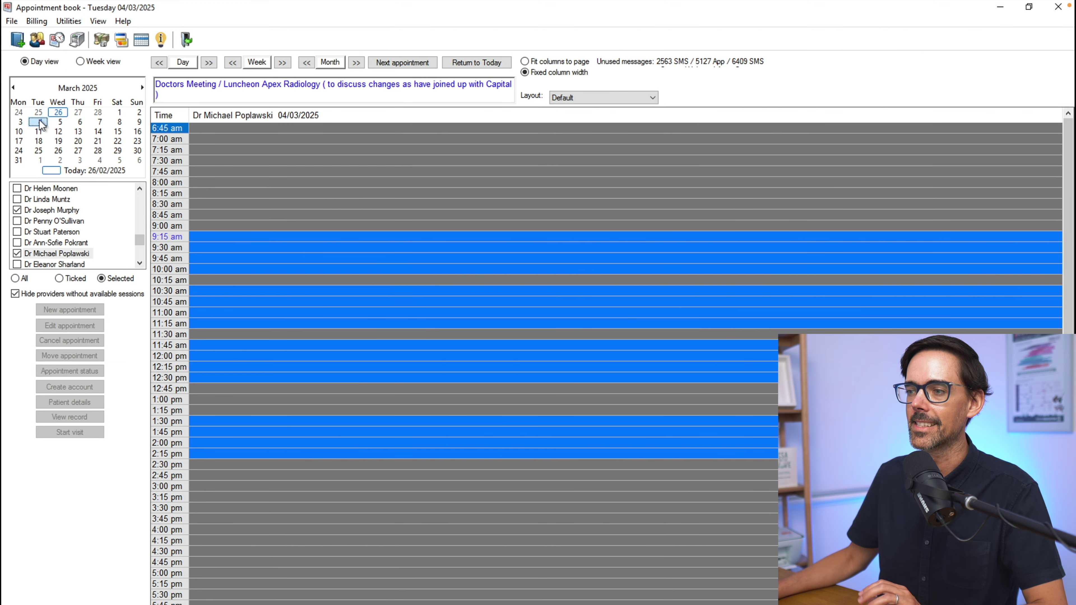
{"action": "left_click", "coordinate": [39, 141]}
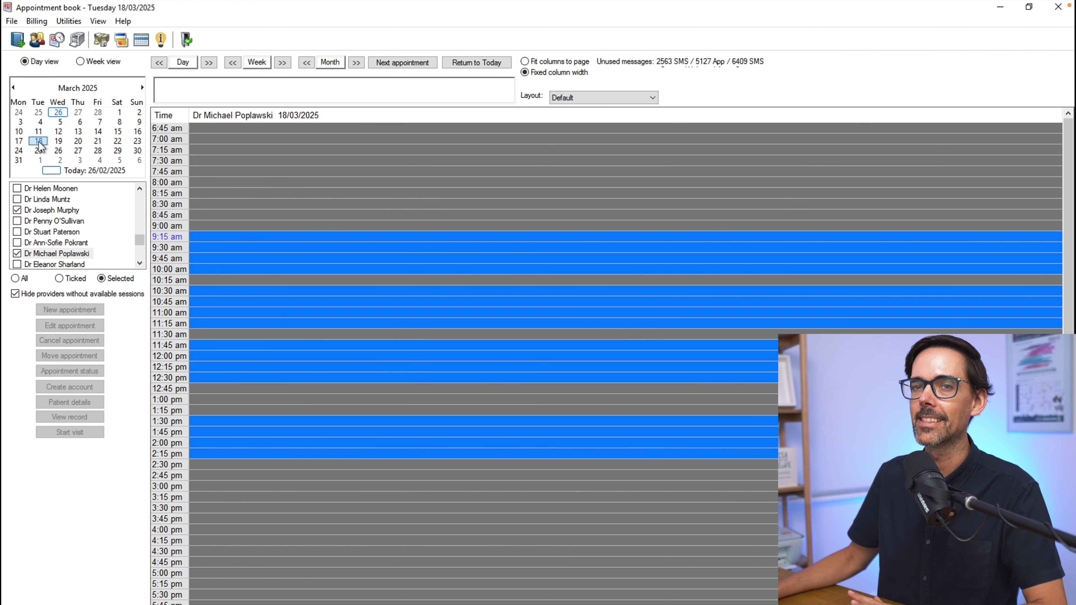
{"action": "left_click", "coordinate": [39, 133]}
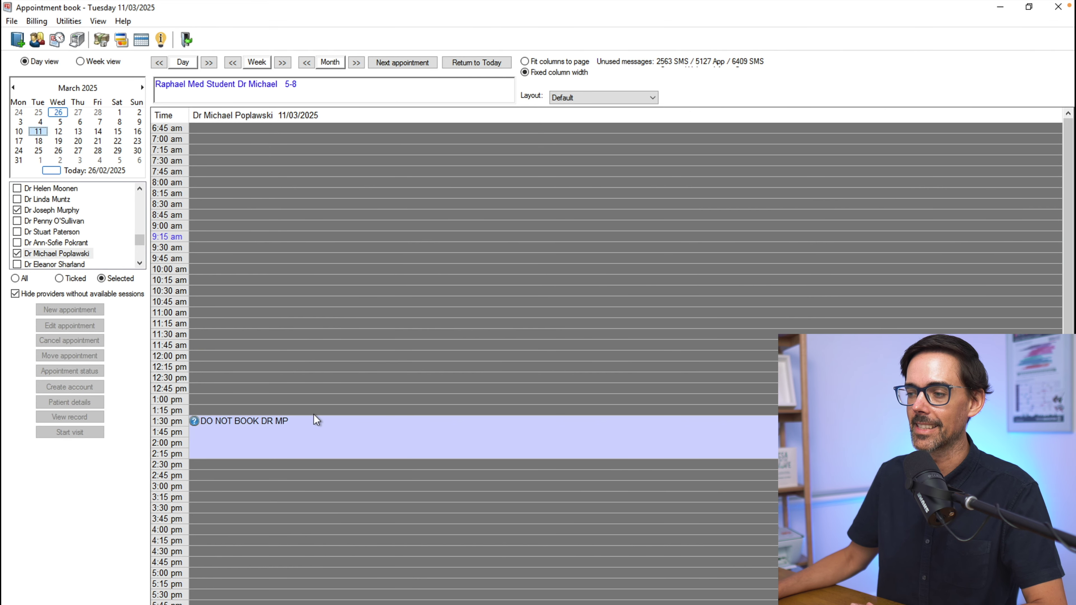
- Cancel the "DO NOT BOOK DR MP" appointment at 1:30 pm on 11/03/2025 and confirm the cancellation
{"action": "right_click", "coordinate": [304, 434]}
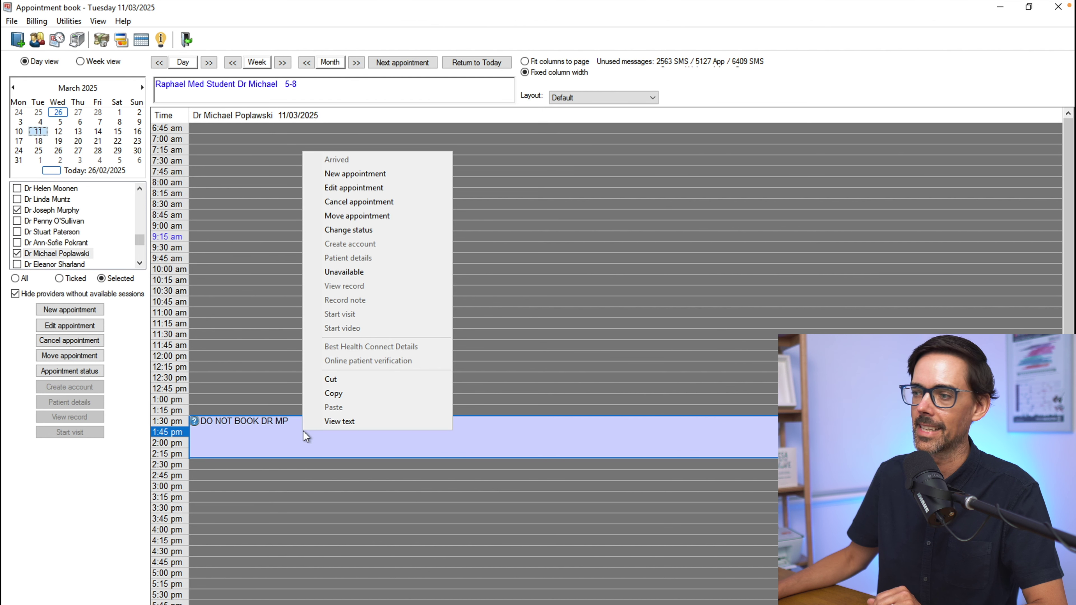
{"action": "left_click", "coordinate": [359, 201]}
{"action": "left_click", "coordinate": [542, 378]}
- Check the doctor's sessions on 18/03/2025 and 25/03/2025 and return to 18/03/2025
{"action": "left_click", "coordinate": [38, 141]}
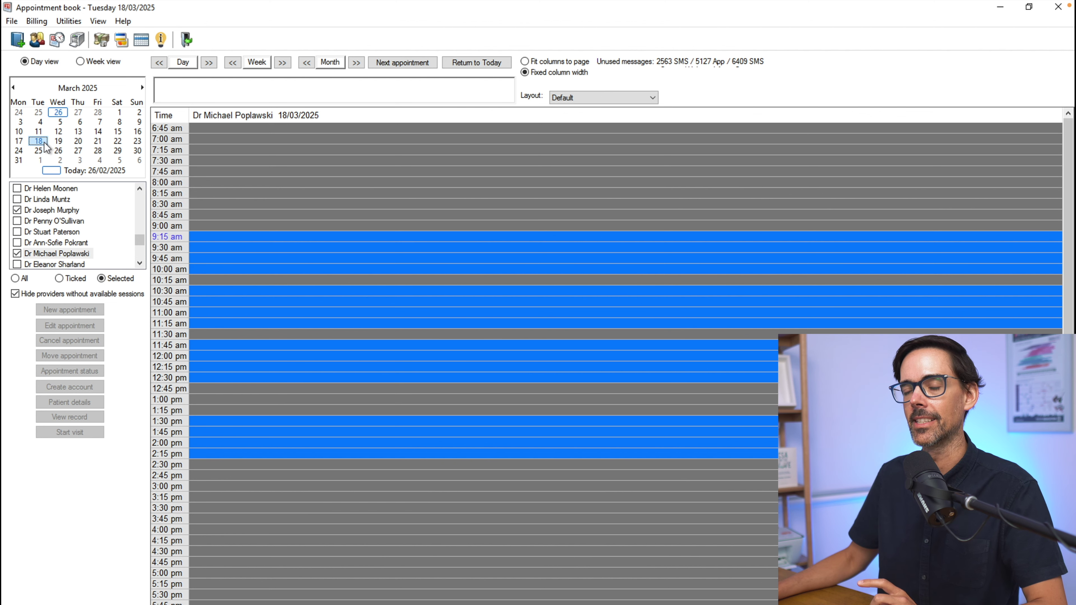
{"action": "left_click", "coordinate": [42, 149]}
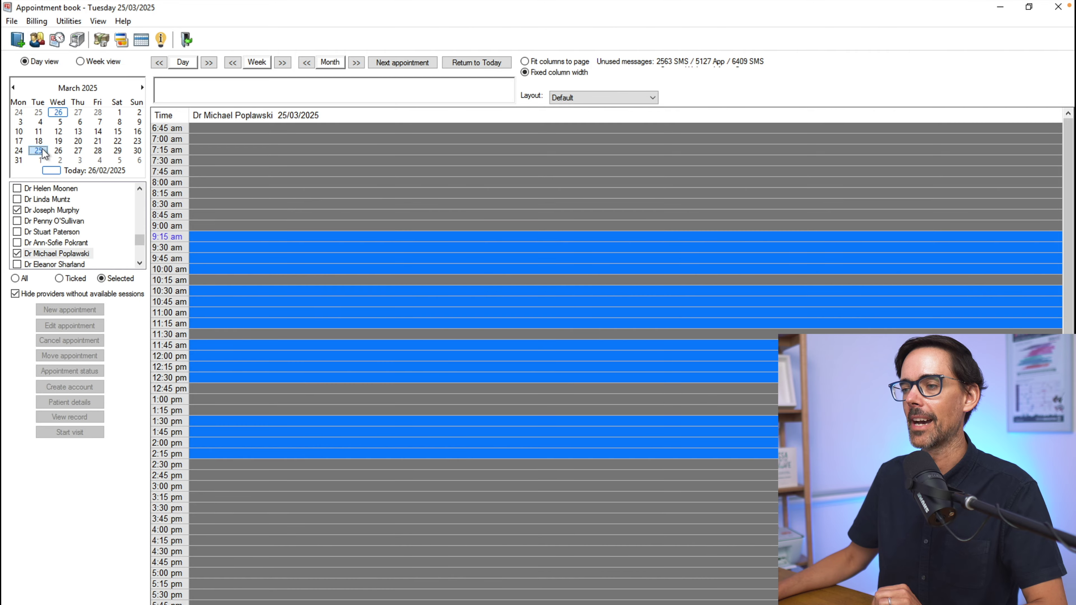
{"action": "left_click", "coordinate": [41, 141]}
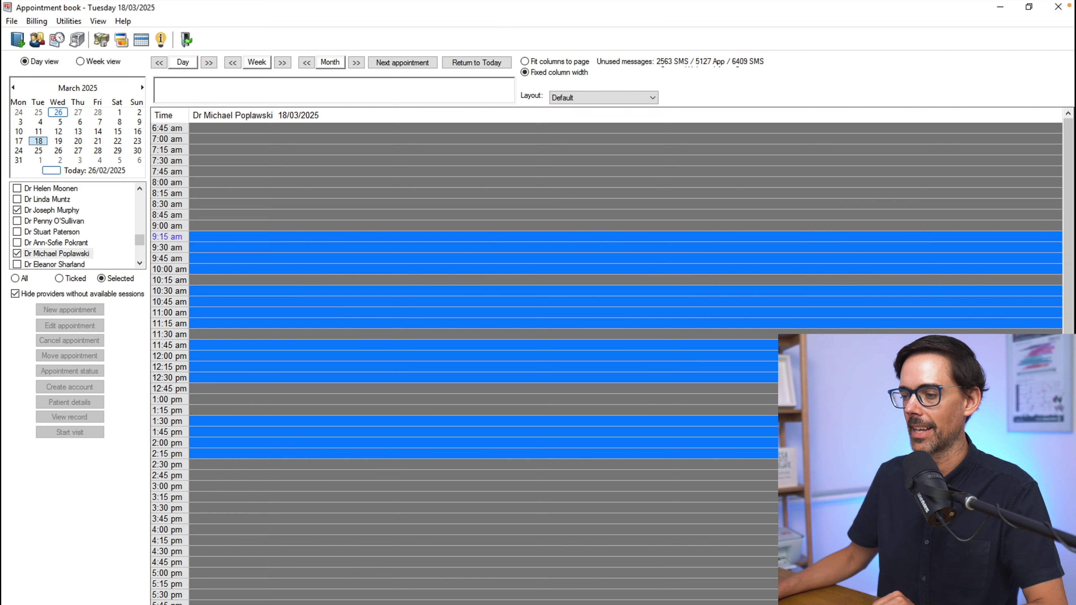
- Switch to the main window, open the session setup and list the same doctor's extra sessions
{"action": "left_click", "coordinate": [111, 601]}
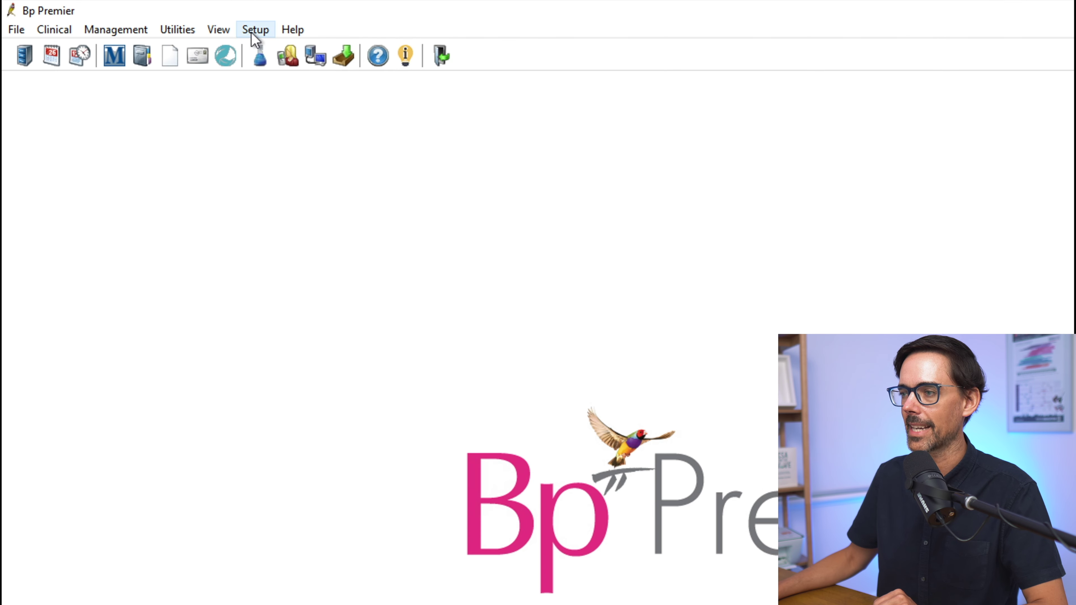
{"action": "left_click", "coordinate": [186, 20]}
{"action": "left_click", "coordinate": [282, 149]}
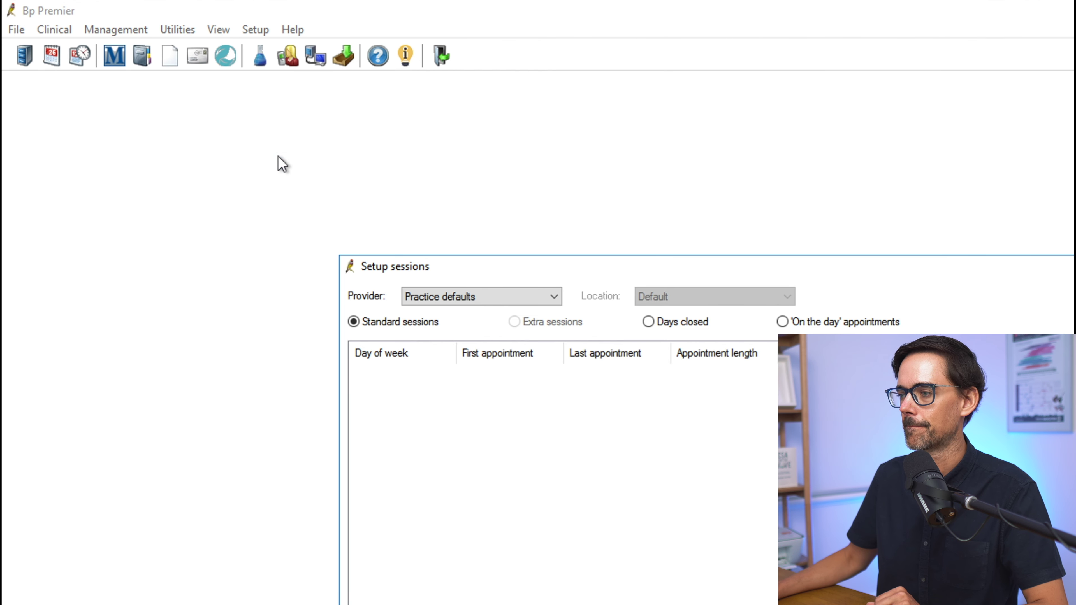
{"action": "left_click", "coordinate": [553, 296]}
{"action": "scroll", "coordinate": [210, 377], "scroll_direction": "down", "scroll_amount": 3}
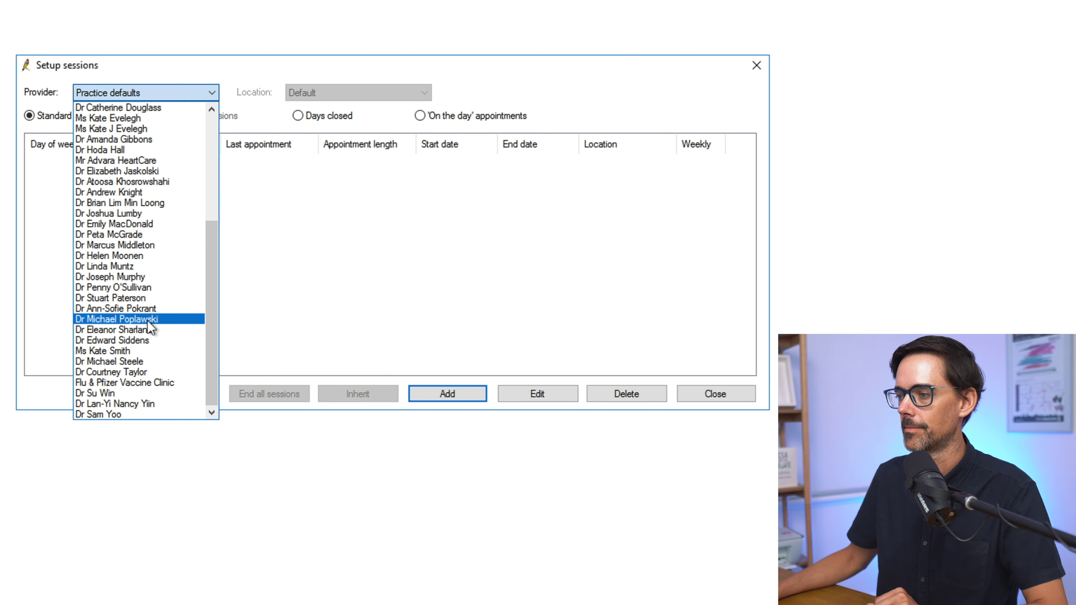
{"action": "left_click", "coordinate": [190, 348]}
{"action": "left_click", "coordinate": [176, 118]}
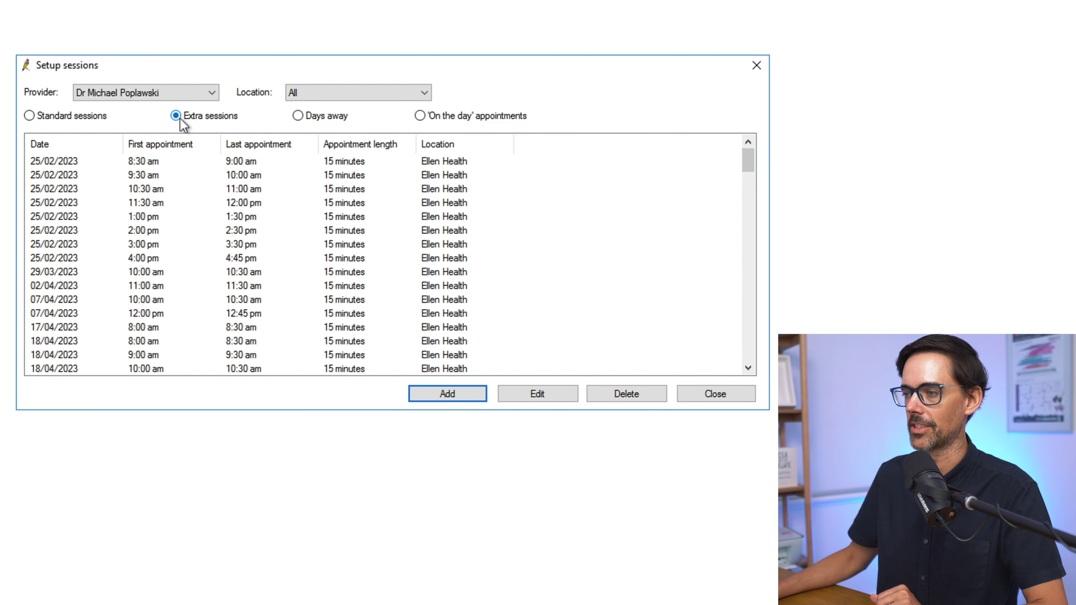
- Start a new extra session on 18/03/2025 with the first appointment at 2:45 pm and the last at 3:30 pm
{"action": "left_click", "coordinate": [468, 398]}
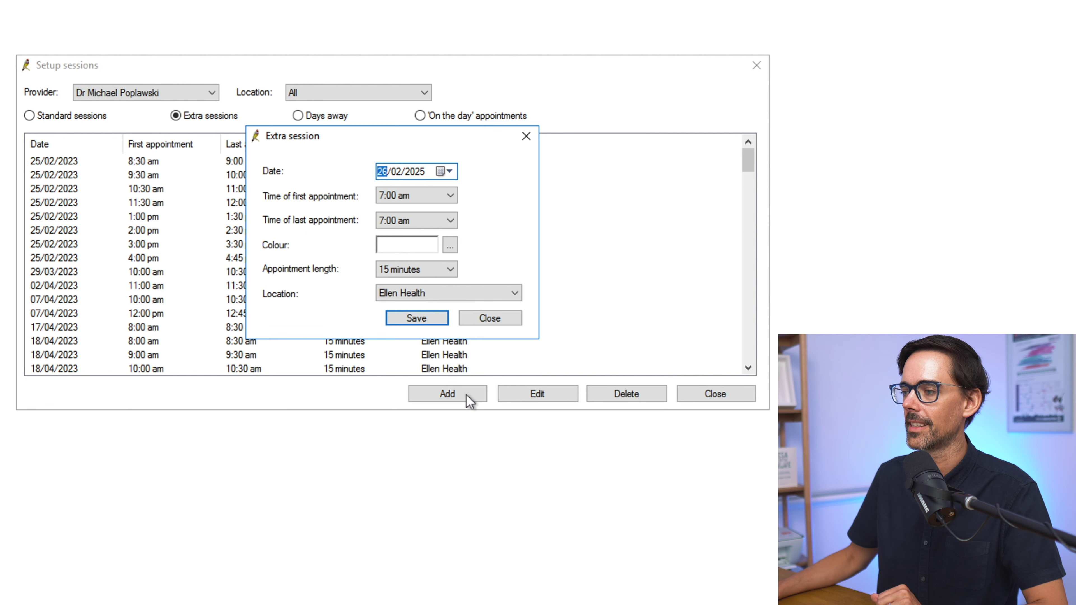
{"action": "left_click", "coordinate": [449, 172]}
{"action": "left_click", "coordinate": [547, 191]}
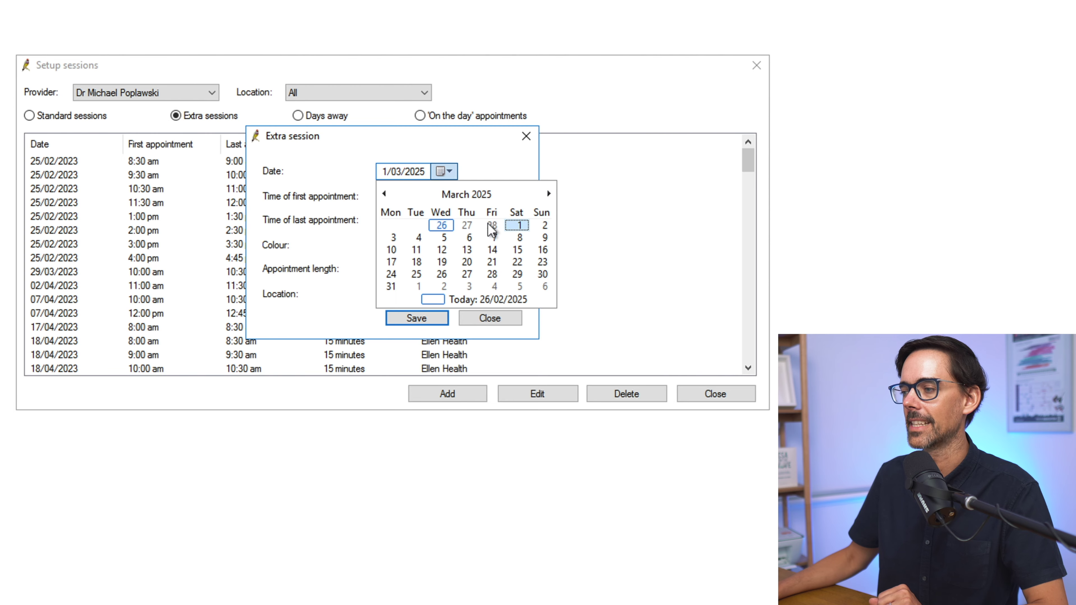
{"action": "left_click", "coordinate": [415, 264]}
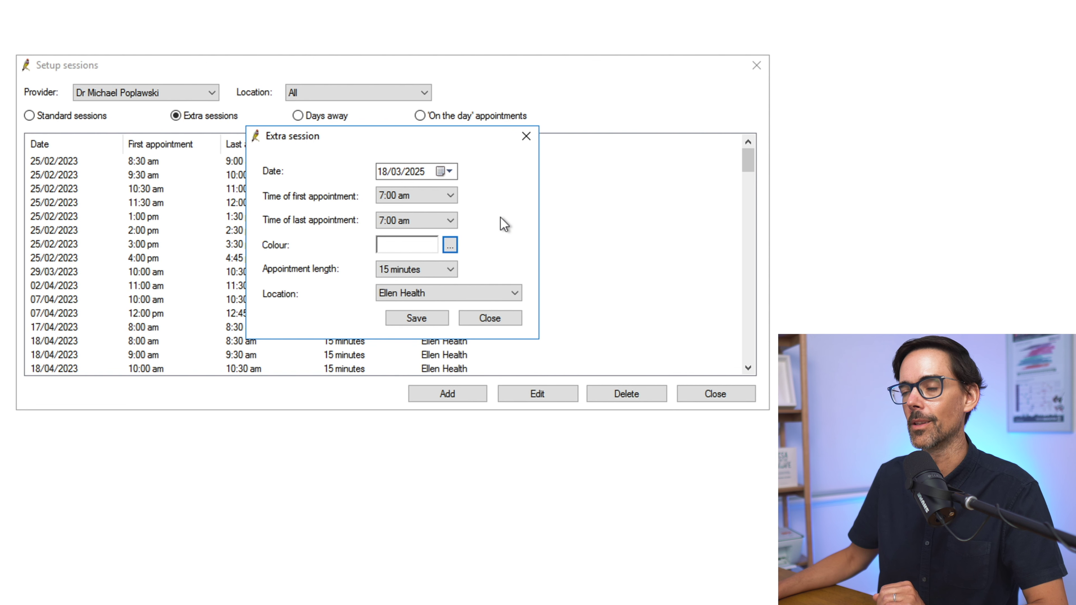
{"action": "left_click", "coordinate": [451, 196]}
{"action": "left_click_drag", "start_coordinate": [450, 348], "coordinate": [450, 384]}
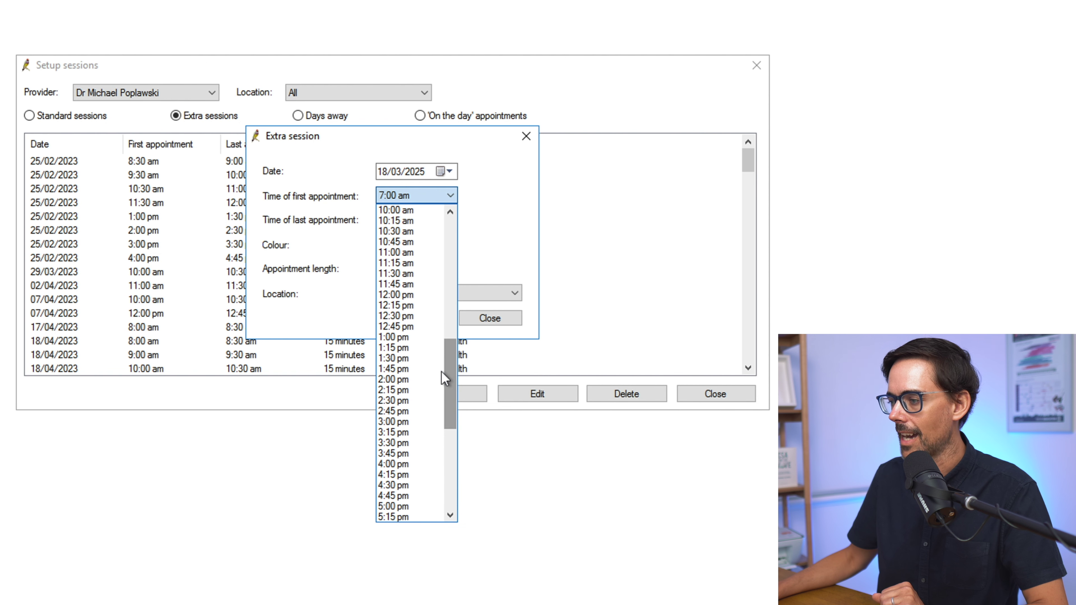
{"action": "left_click", "coordinate": [406, 411]}
{"action": "left_click", "coordinate": [437, 225]}
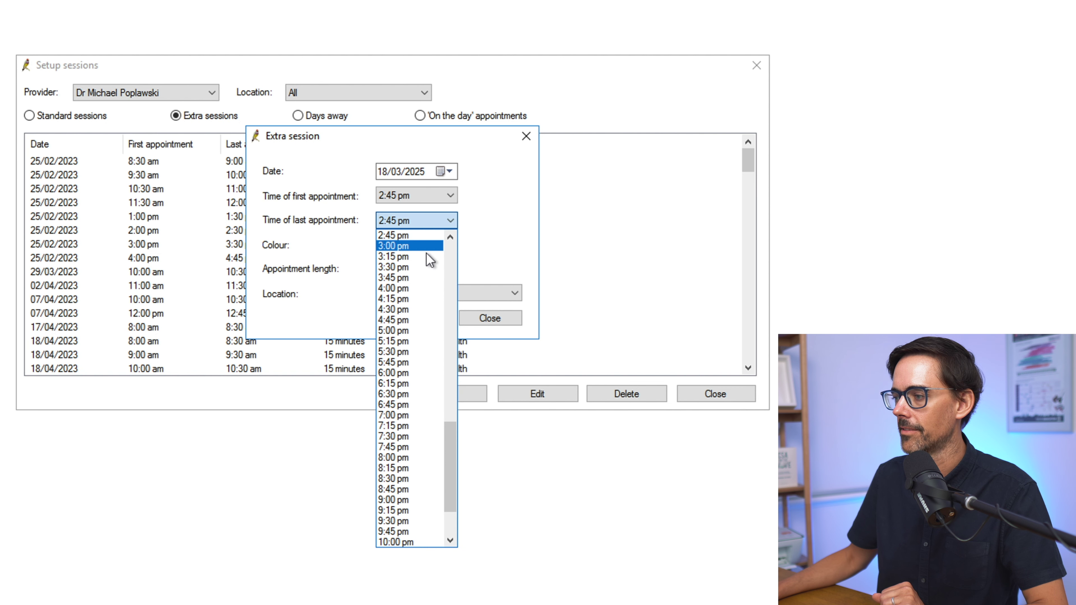
{"action": "left_click", "coordinate": [418, 266]}
- Colour the new extra session bright blue and save it
{"action": "left_click", "coordinate": [449, 246]}
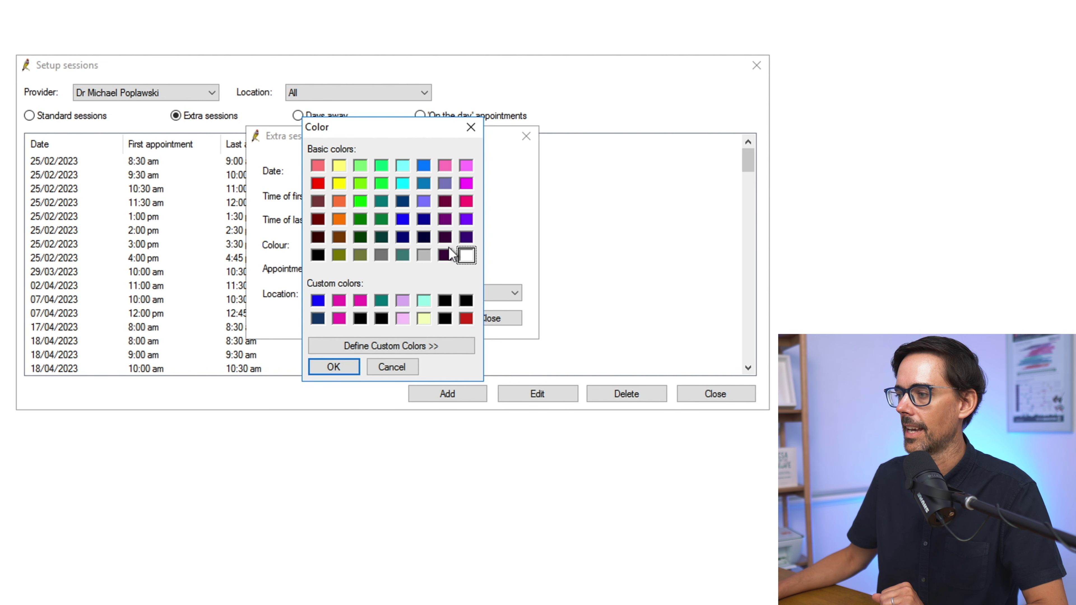
{"action": "left_click", "coordinate": [424, 165]}
{"action": "left_click", "coordinate": [334, 366]}
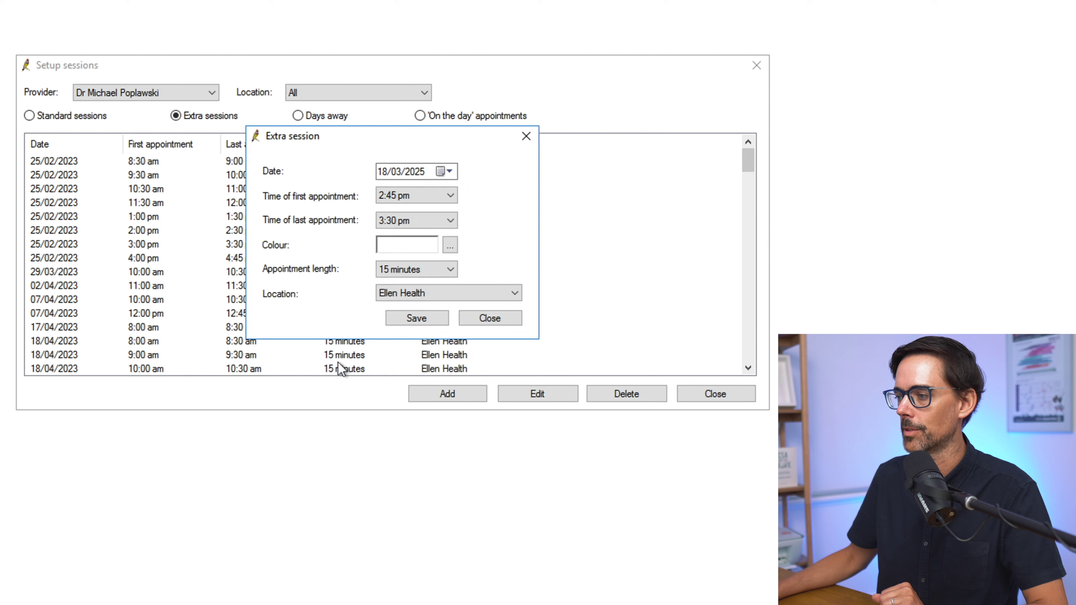
{"action": "left_click", "coordinate": [413, 322]}
- Close the session setup and check the extra session on 18/03/2025 in the appointment book
{"action": "left_click", "coordinate": [711, 395]}
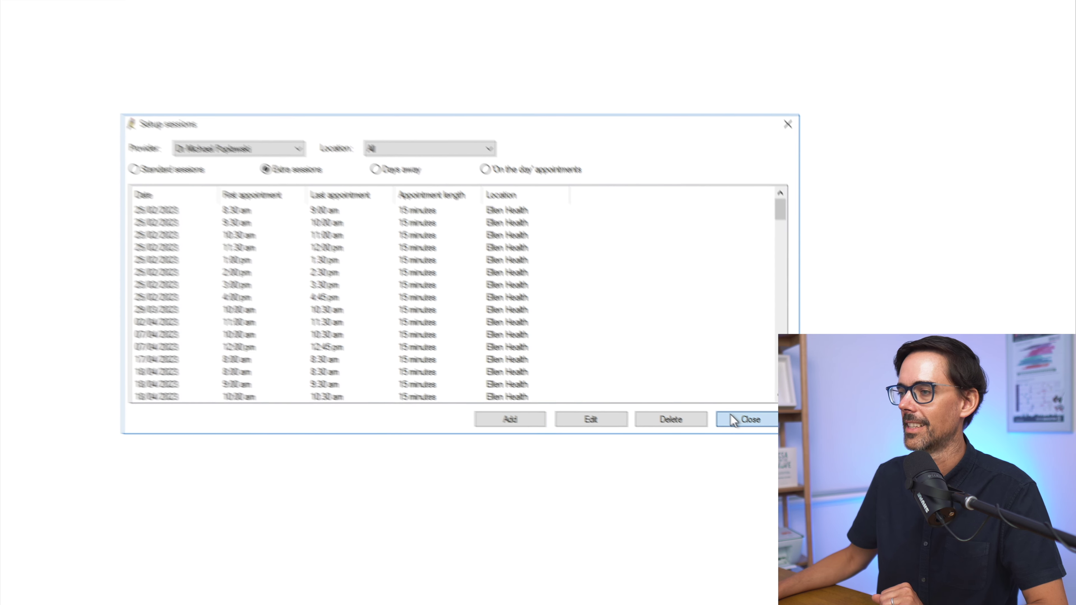
{"action": "left_click", "coordinate": [37, 39]}
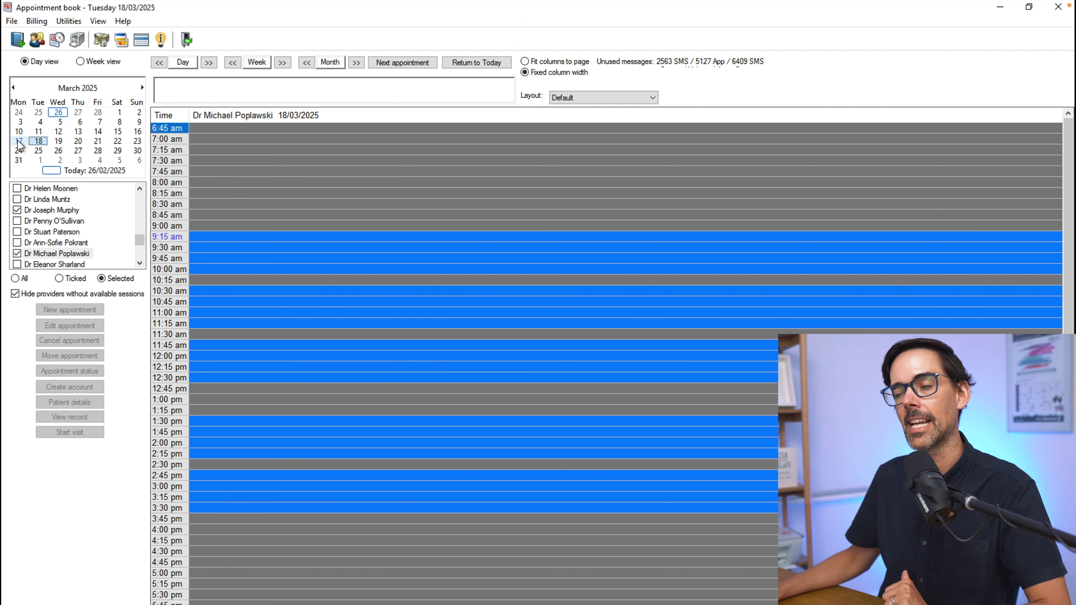
- Make the doctor's 8:00, 8:15, 8:30 and 8:45 am slots on 18/03/2025 available one by one in the appointment book
{"action": "right_click", "coordinate": [224, 184]}
{"action": "left_click", "coordinate": [279, 308]}
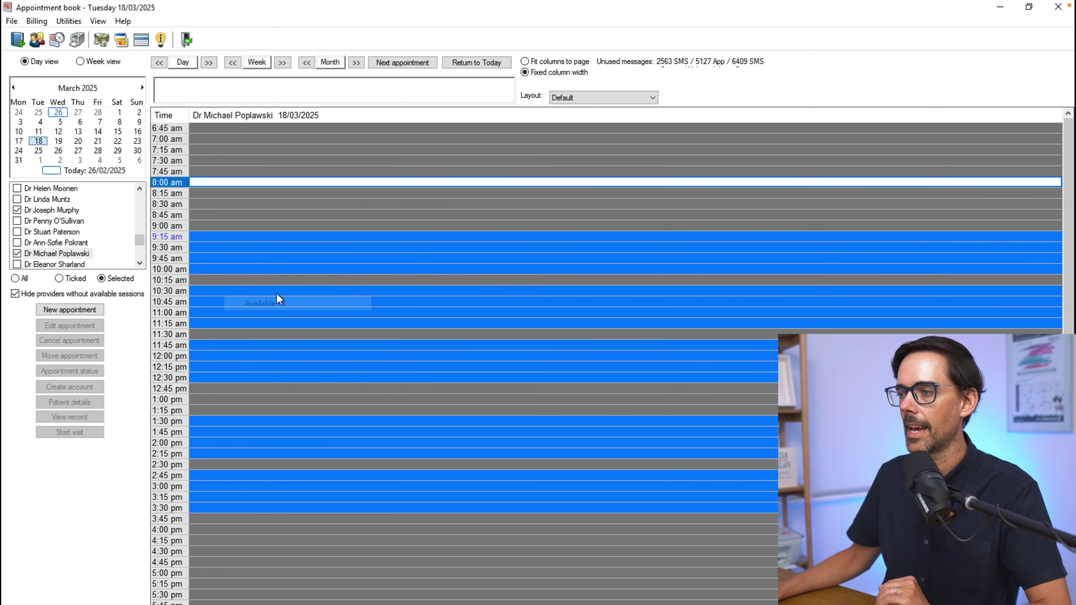
{"action": "right_click", "coordinate": [220, 192]}
{"action": "left_click", "coordinate": [267, 315]}
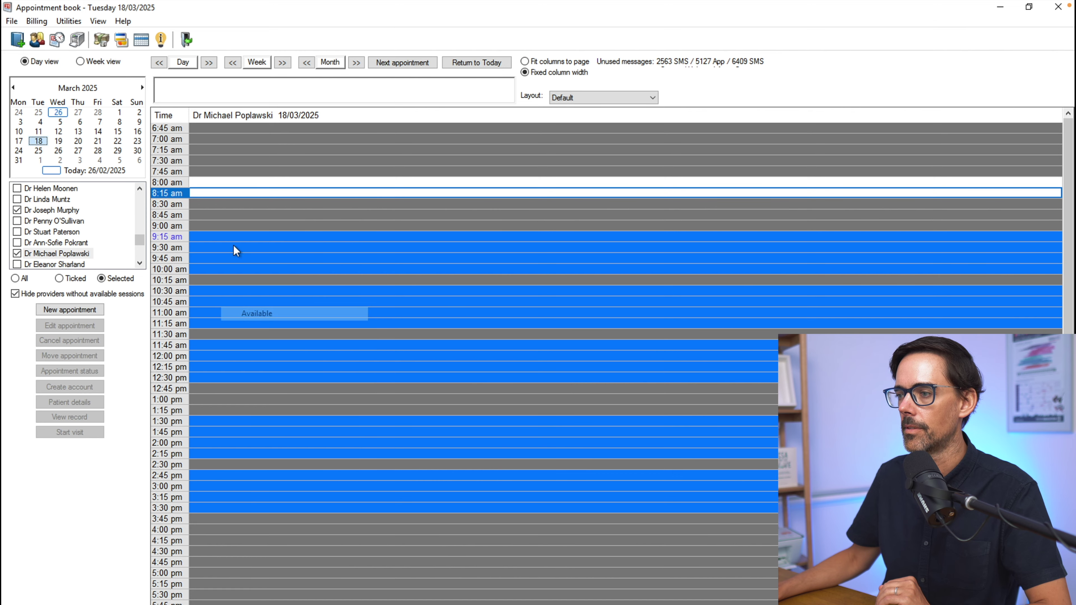
{"action": "left_click_drag", "start_coordinate": [224, 214], "coordinate": [220, 205]}
{"action": "right_click", "coordinate": [219, 205]}
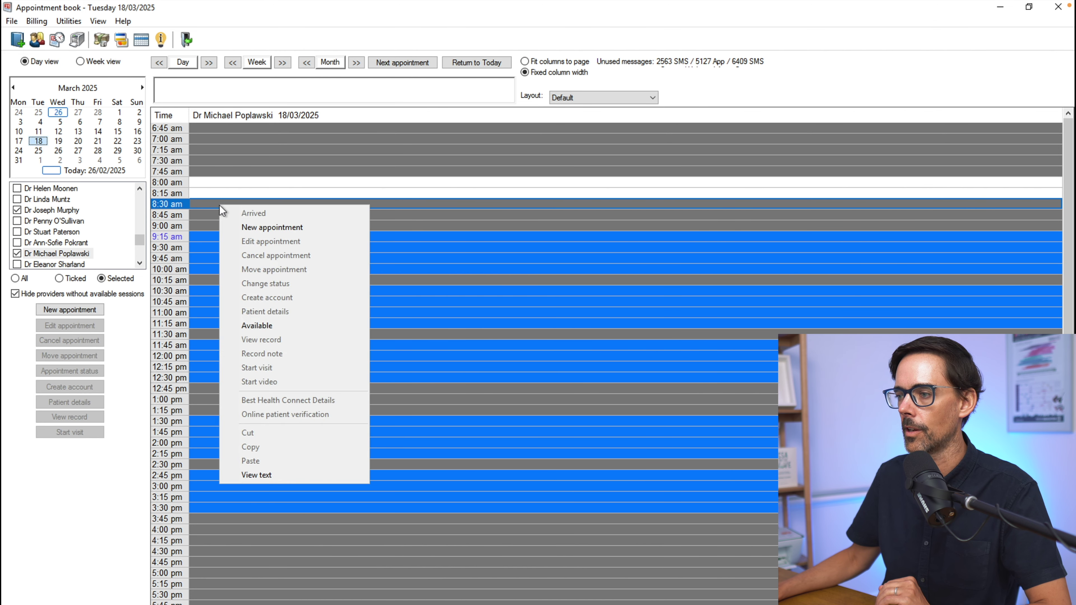
{"action": "left_click", "coordinate": [259, 313]}
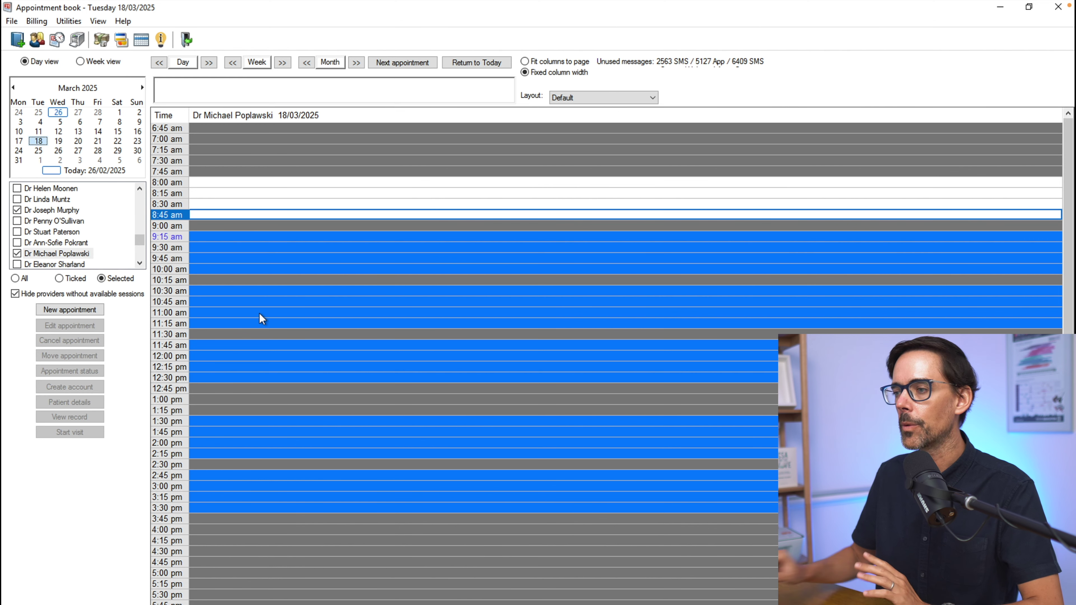
- Mark only the 8:45 am slot on 18/03/2025 as unavailable, keeping 8:45 am as the end time
{"action": "left_click", "coordinate": [236, 186]}
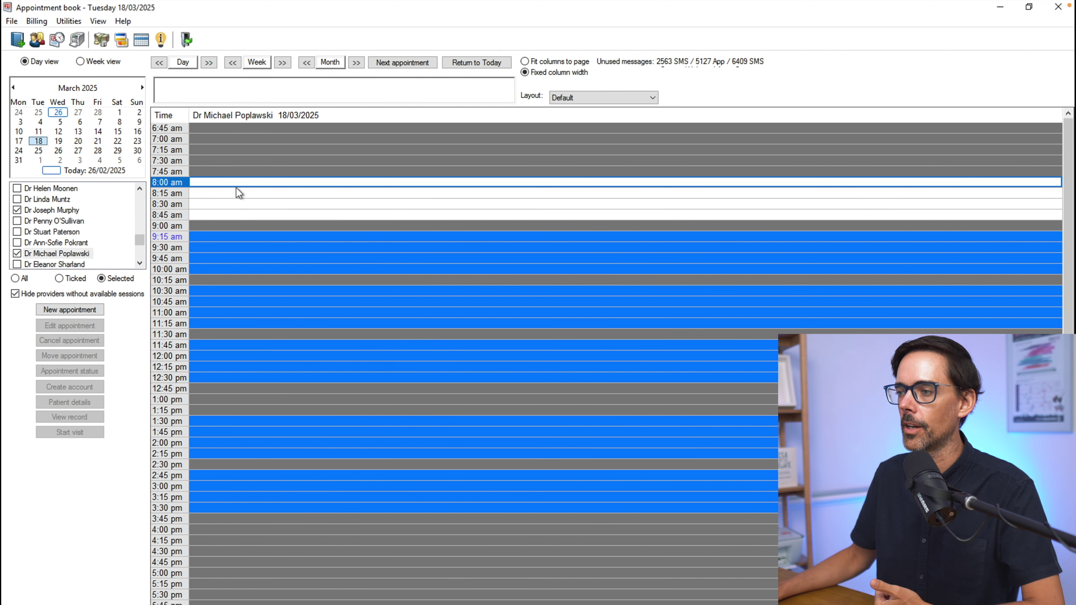
{"action": "right_click", "coordinate": [234, 216]}
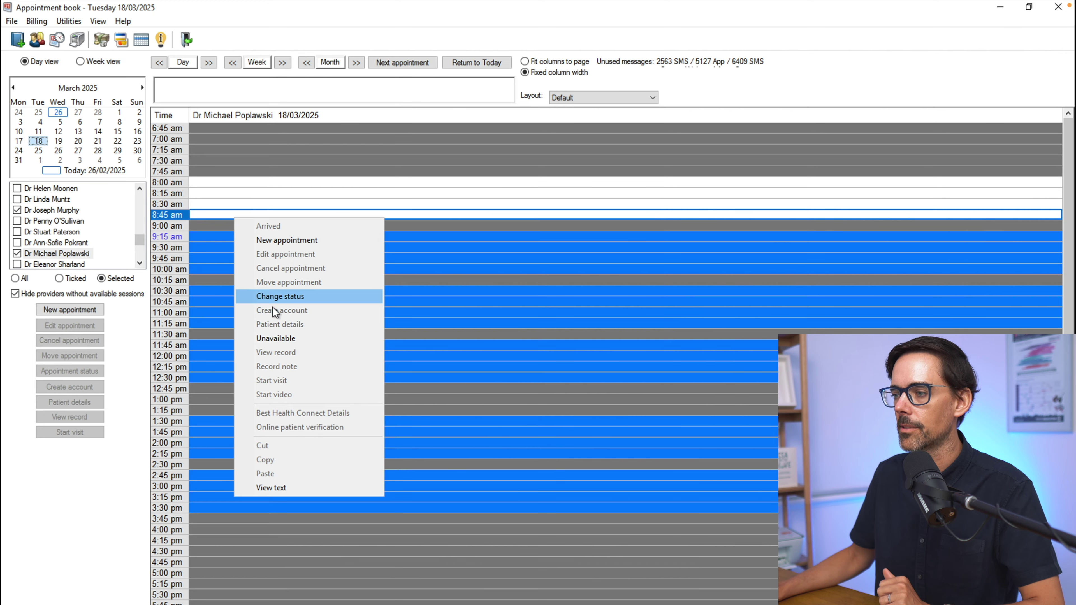
{"action": "left_click", "coordinate": [274, 339]}
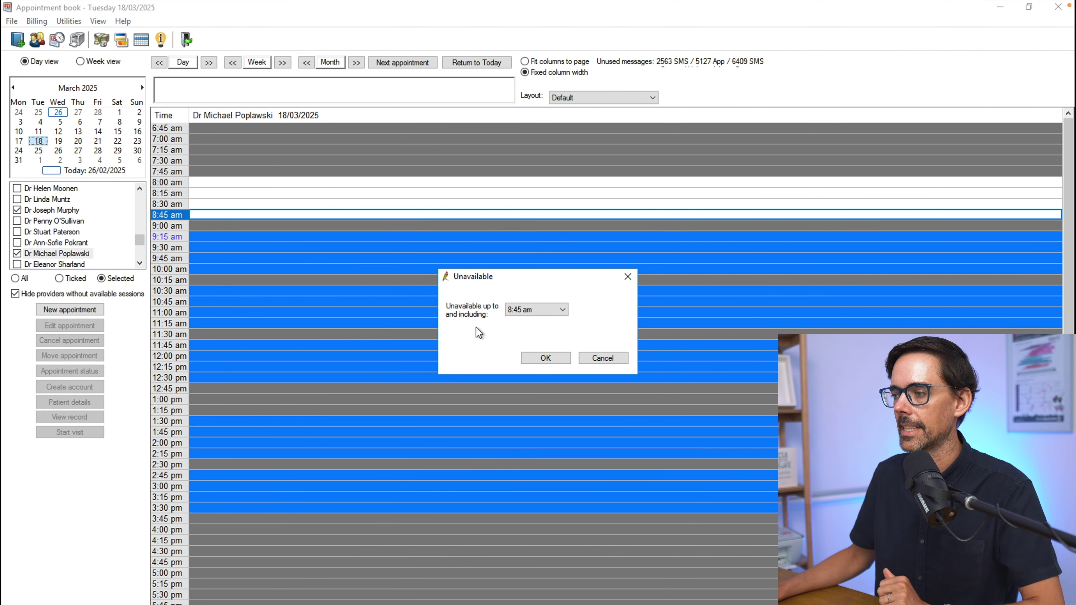
{"action": "left_click", "coordinate": [536, 363]}
- Mark the slots from 8:00 am up to and including 8:30 am on 18/03/2025 as unavailable
{"action": "left_click", "coordinate": [225, 185]}
{"action": "right_click", "coordinate": [224, 185]}
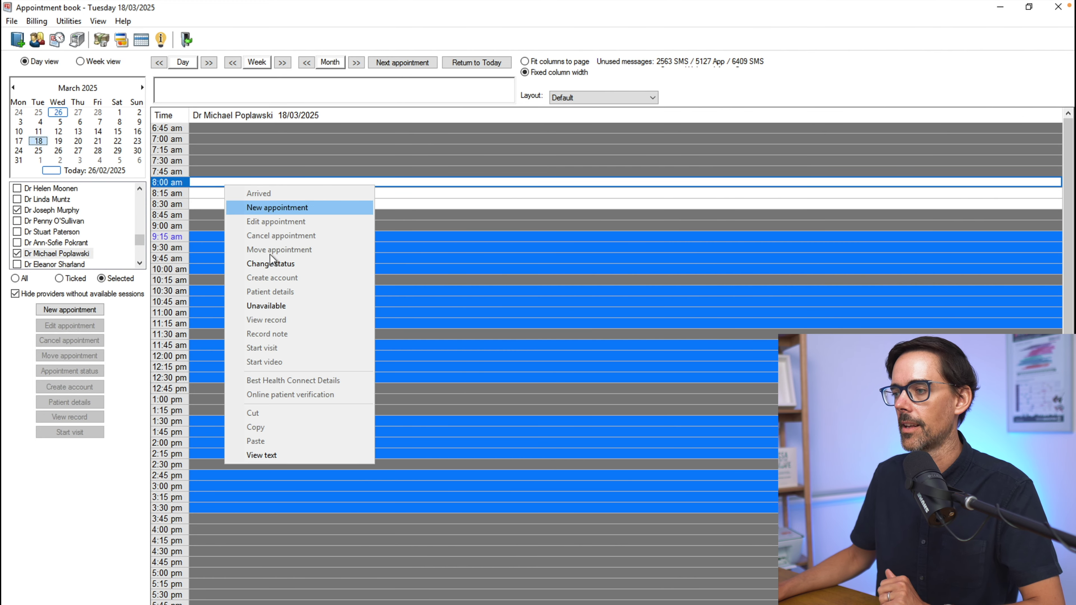
{"action": "left_click", "coordinate": [281, 306]}
{"action": "left_click", "coordinate": [521, 310]}
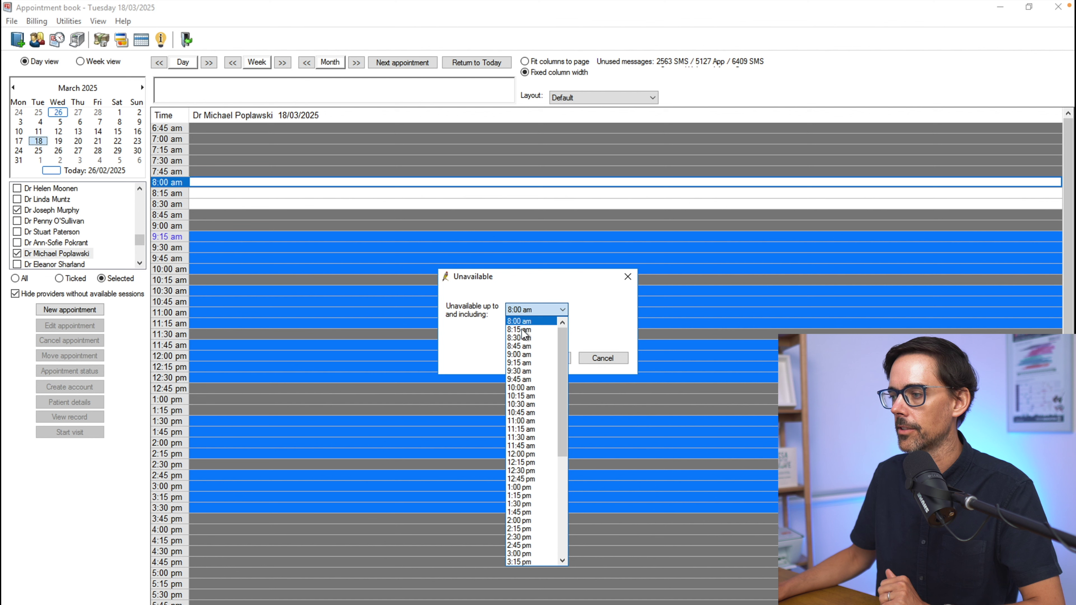
{"action": "left_click", "coordinate": [521, 338]}
{"action": "left_click", "coordinate": [545, 356]}
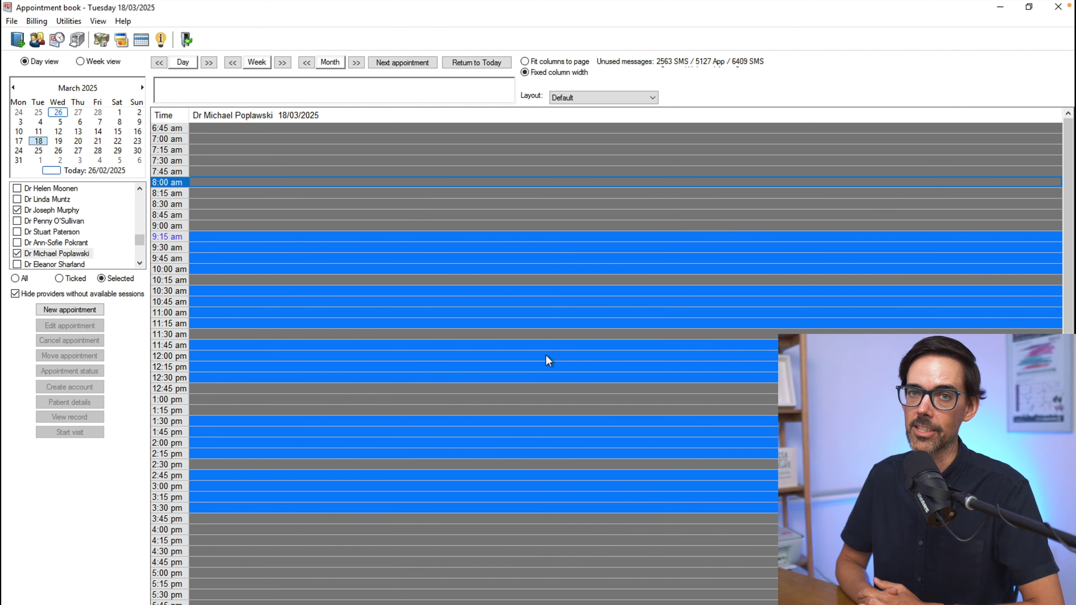
- Make the 4:00 pm slot on 18/03/2025 available and mark that same slot unavailable again
{"action": "right_click", "coordinate": [211, 531]}
{"action": "left_click", "coordinate": [252, 373]}
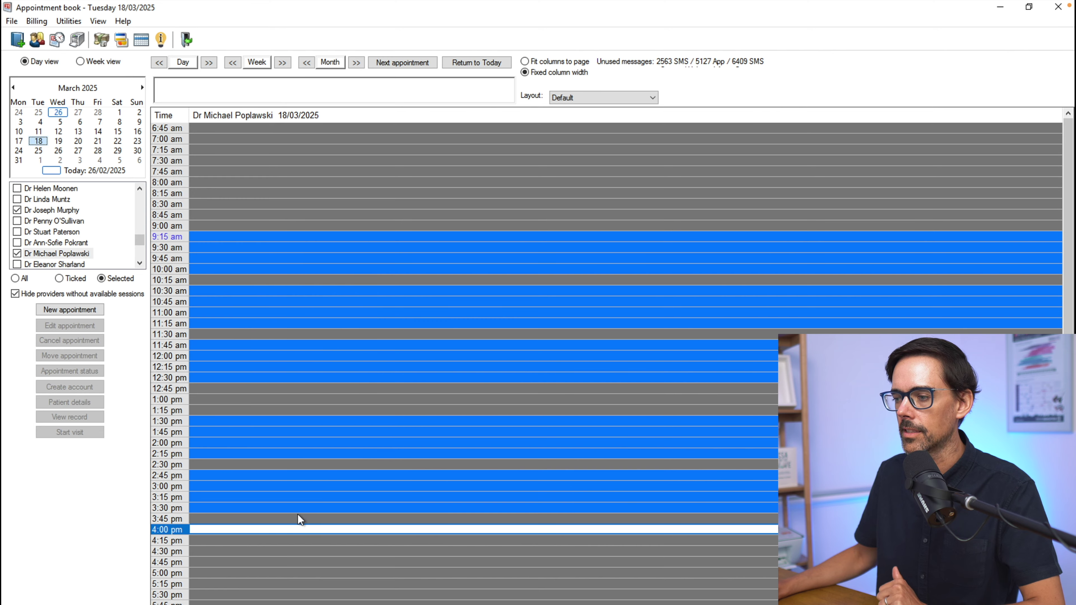
{"action": "right_click", "coordinate": [271, 530]}
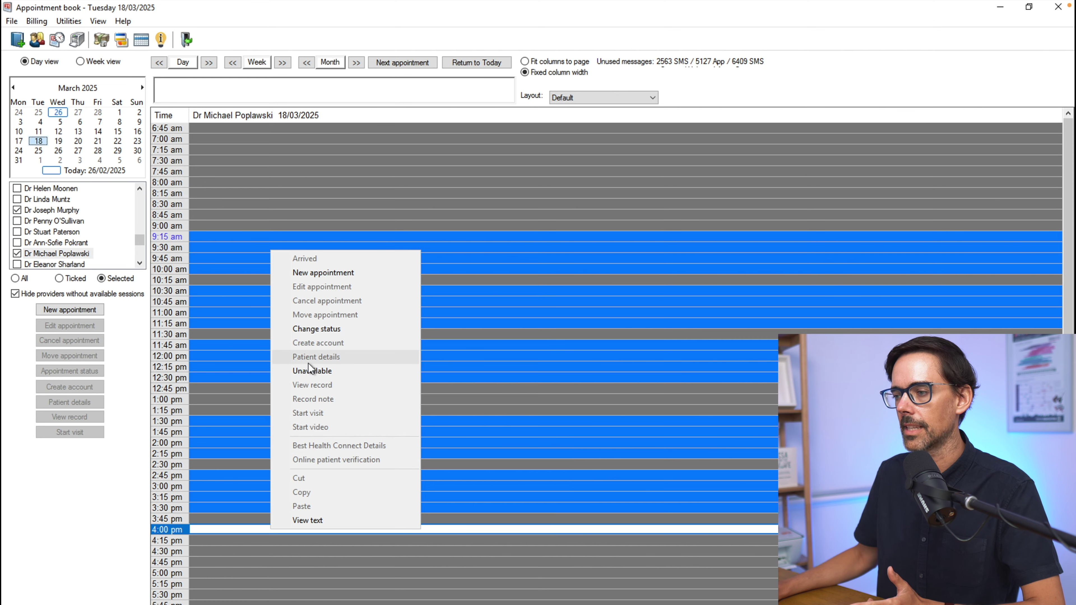
{"action": "left_click", "coordinate": [308, 369]}
{"action": "left_click", "coordinate": [546, 358]}
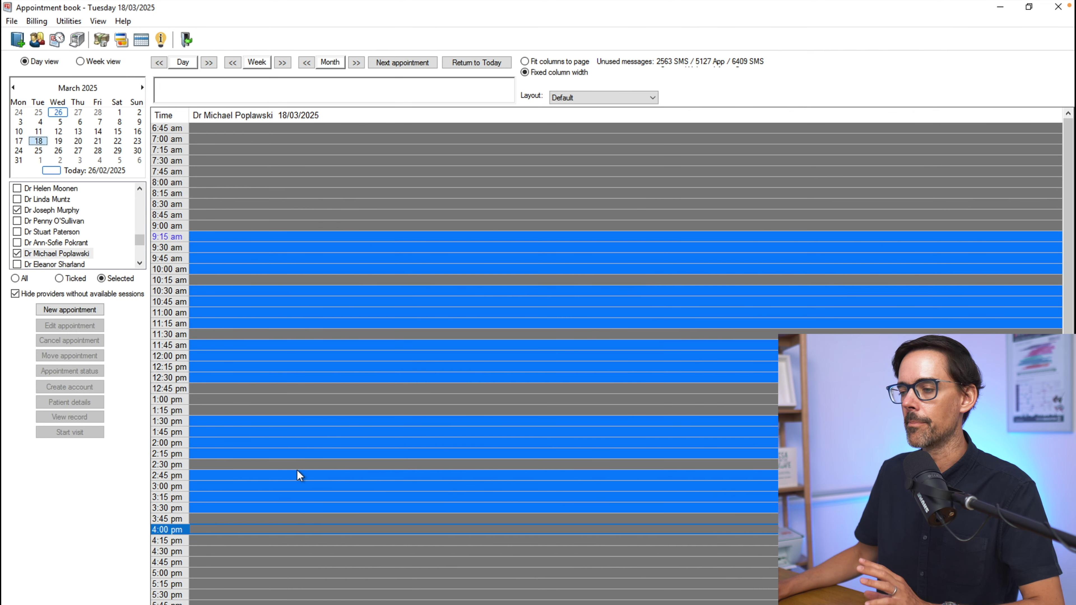